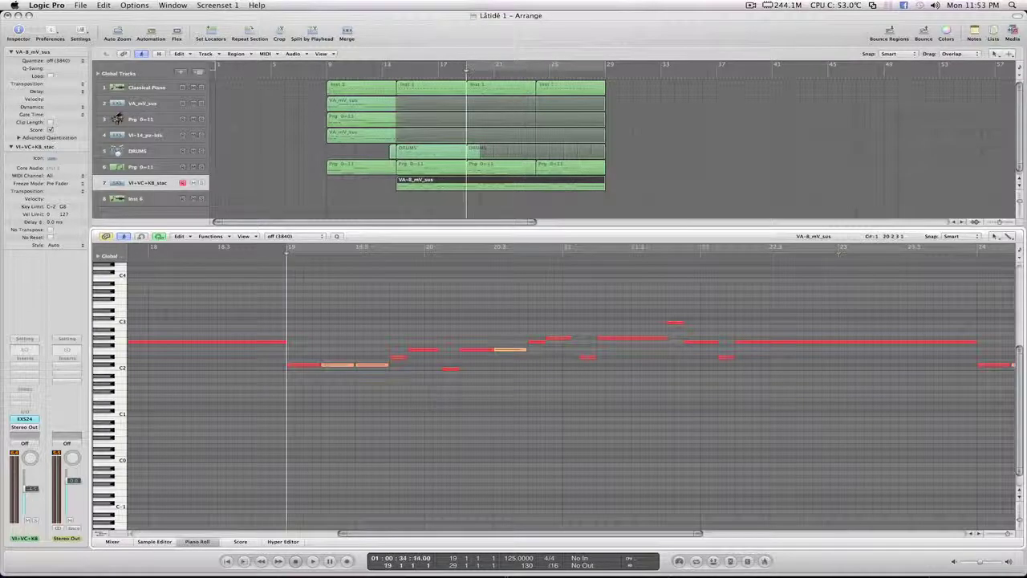
# Solo the VI+VC+KB_stac track and listen to its region from bar 14.
pyautogui.moveTo(700, 535); pyautogui.dragTo(903, 531)
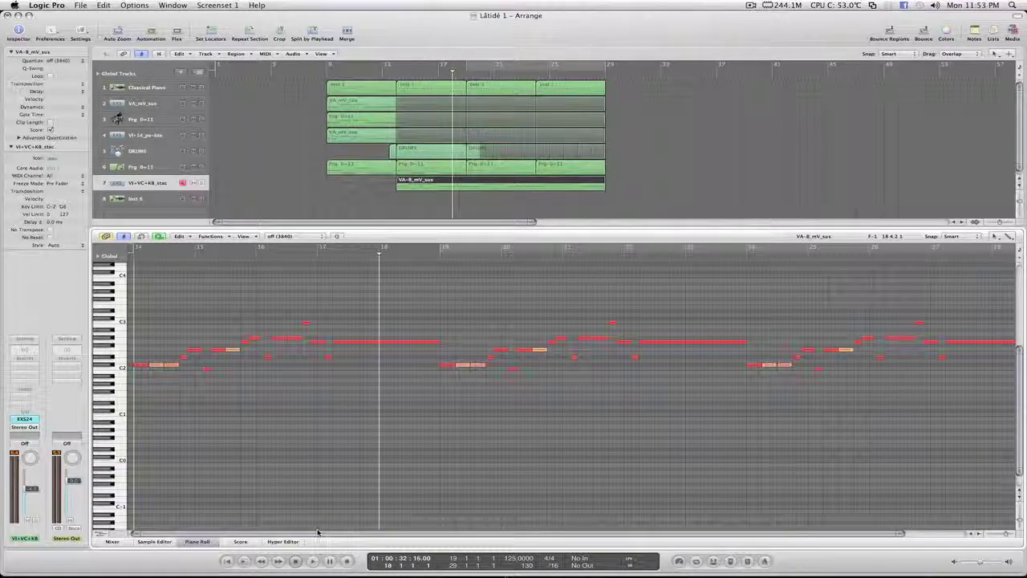
pyautogui.press(',')
pyautogui.press(',')
pyautogui.press(',')
pyautogui.press(',')
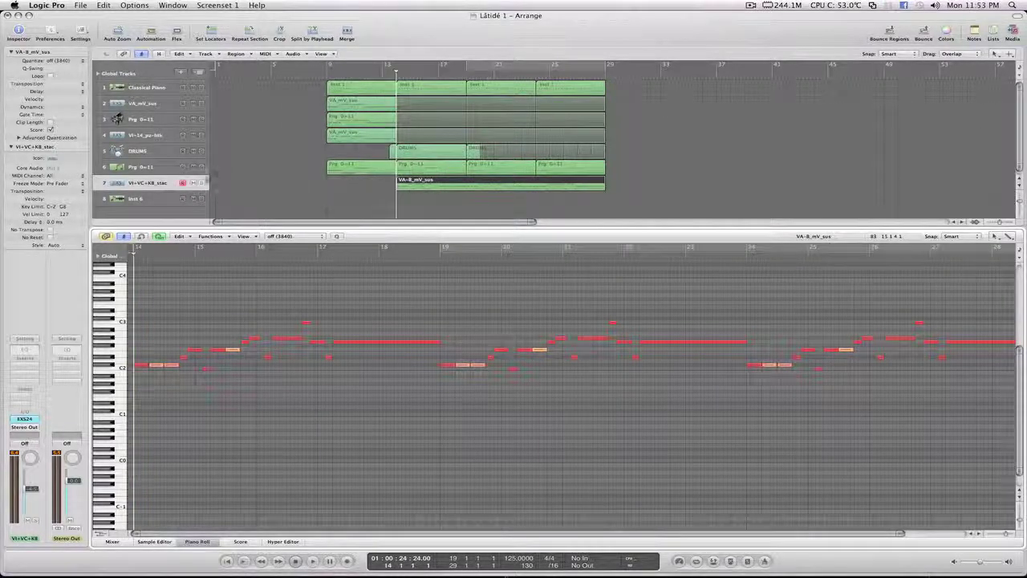
pyautogui.click(201, 183)
pyautogui.press('space')
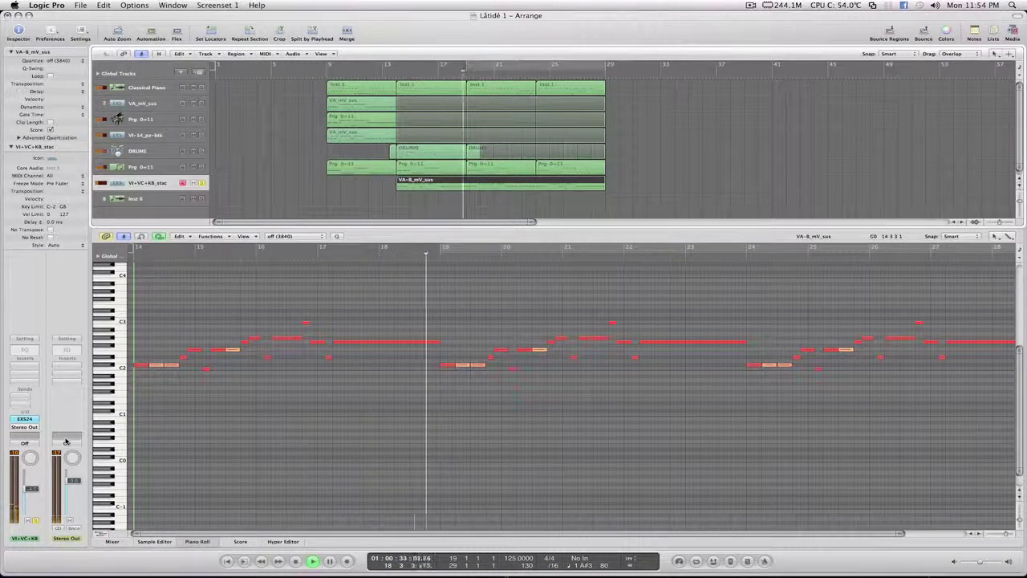
pyautogui.press('space')
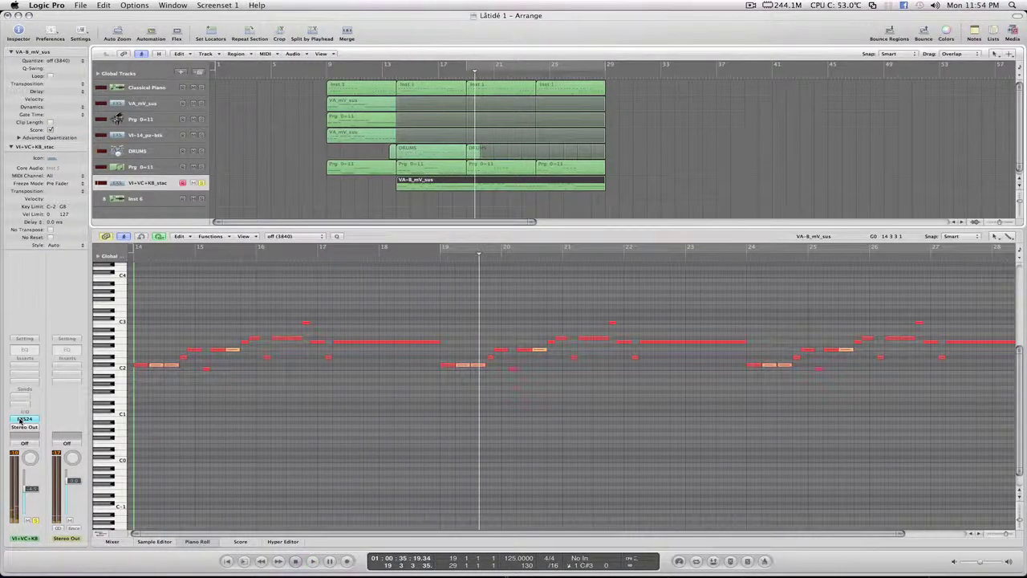
# Check the EXS24 instrument on the VI+VC+KB_stac track, and play a little more of the region.
pyautogui.click(20, 419)
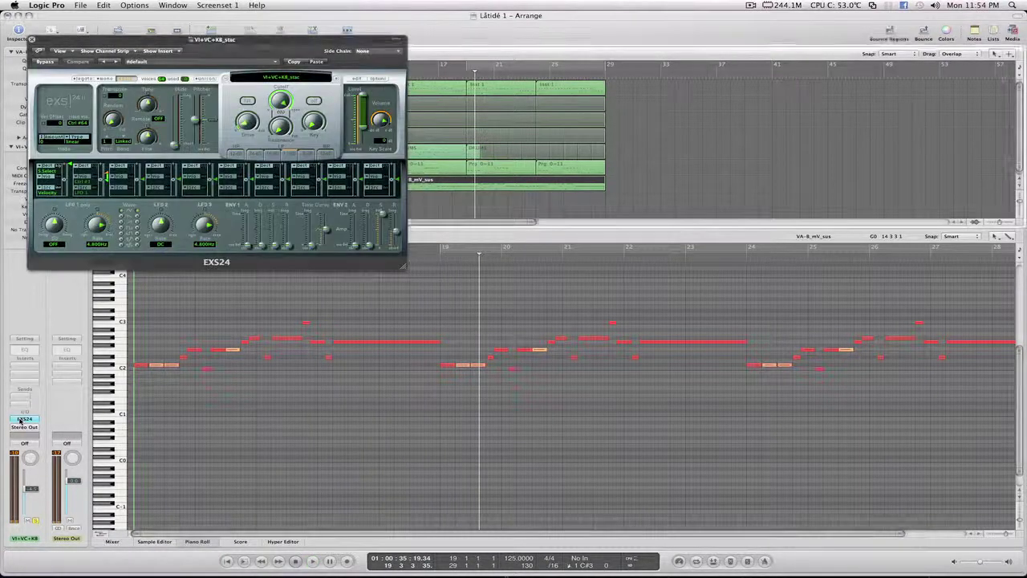
pyautogui.click(32, 38)
pyautogui.press('space')
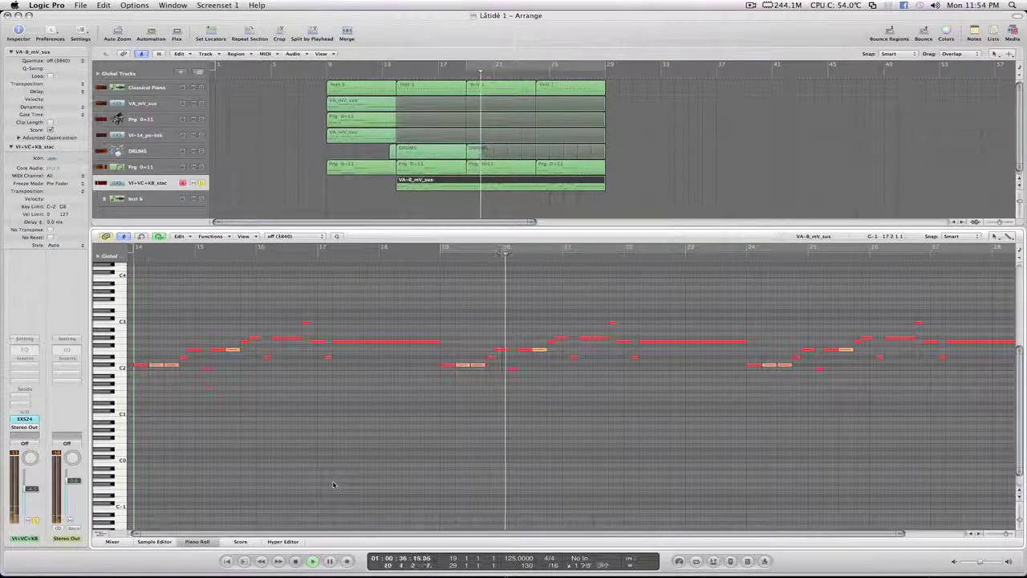
pyautogui.press('space')
# Select all notes in the VA-8_mV_sus region, and browse the EXS24's Factory and GarageBand instruments without loading one.
pyautogui.press('super+a')
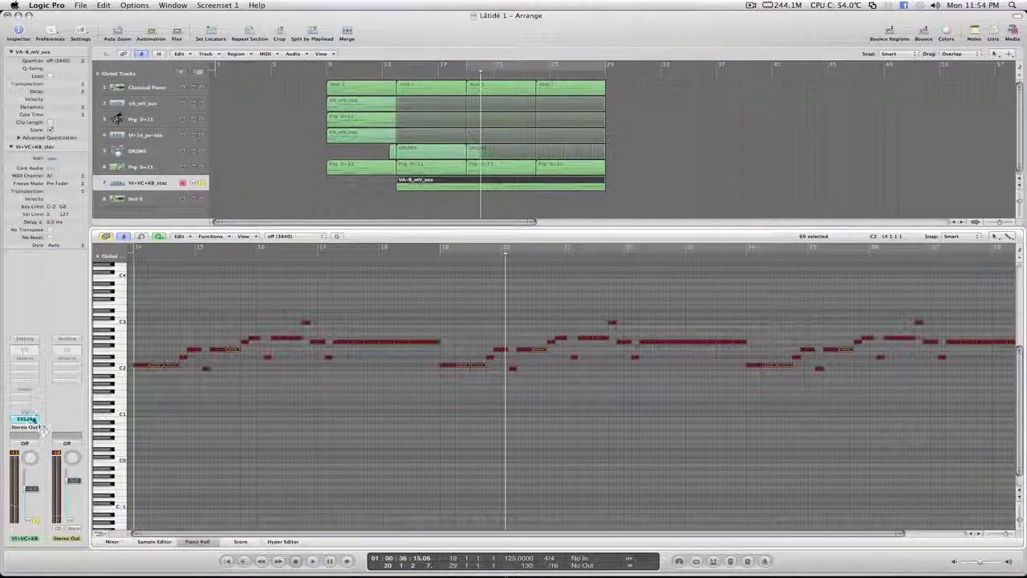
pyautogui.click(36, 425)
pyautogui.click(277, 80)
pyautogui.moveTo(295, 83)
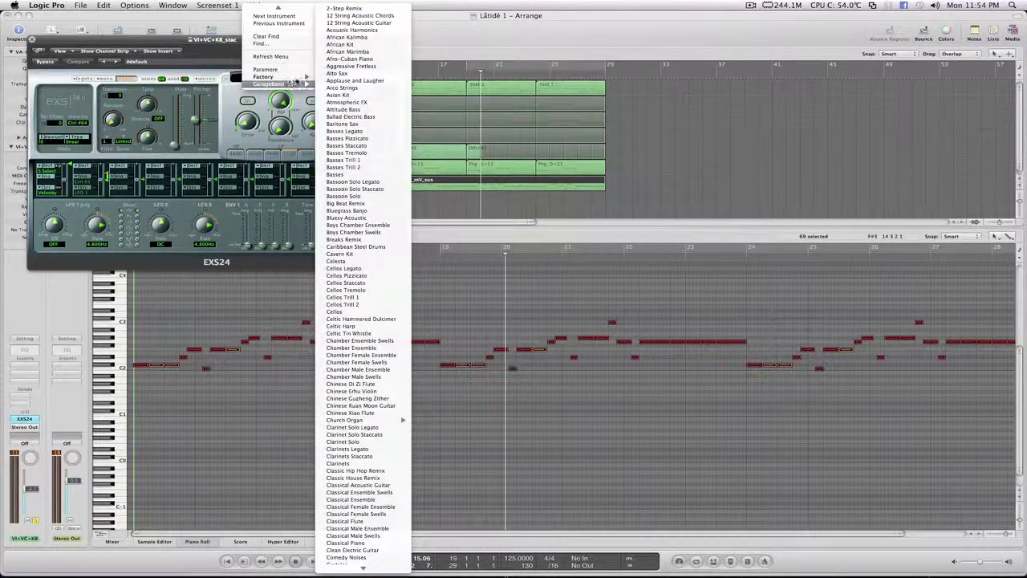
pyautogui.moveTo(265, 77)
pyautogui.moveTo(349, 163)
pyautogui.moveTo(437, 163)
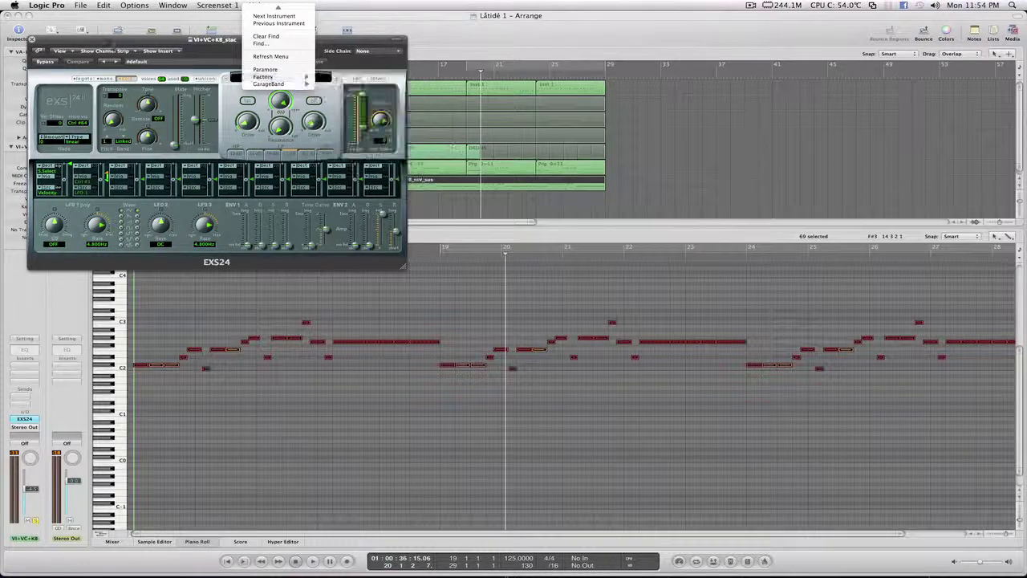
pyautogui.click(119, 43)
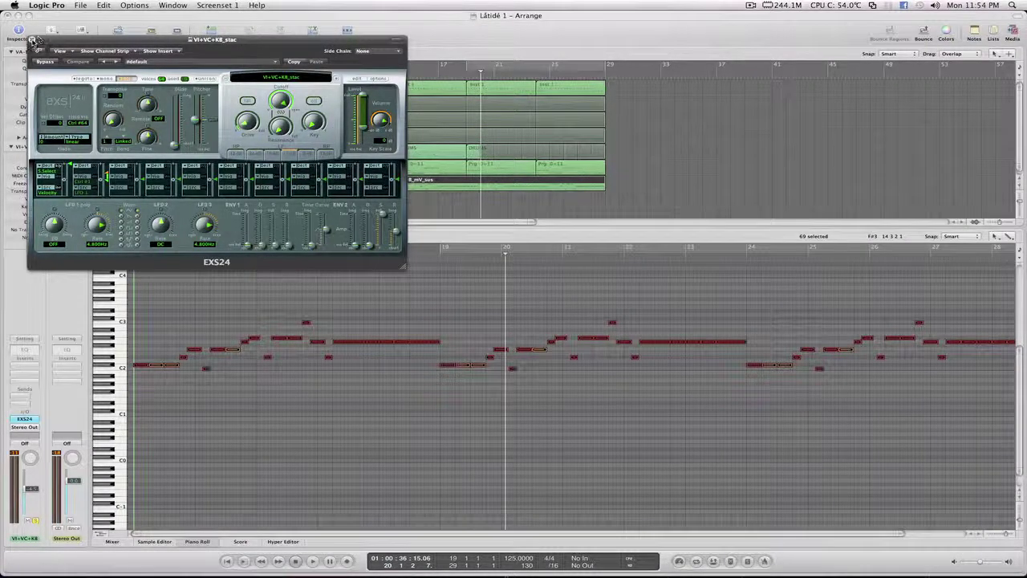
pyautogui.click(33, 39)
# Copy the selected notes two octaves higher, starting at C4, and play the region from bar 14.
pyautogui.scroll(10, 139, 513)
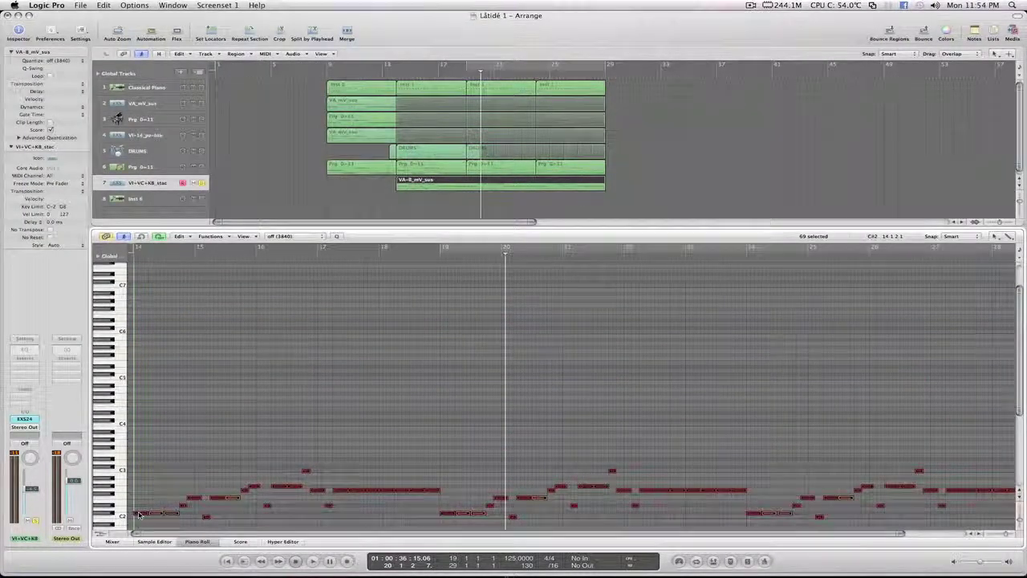
pyautogui.moveTo(139, 514); pyautogui.dragTo(140, 424)
pyautogui.press(',')
pyautogui.press(',')
pyautogui.press(',')
pyautogui.press(',')
pyautogui.press(',')
pyautogui.press(',')
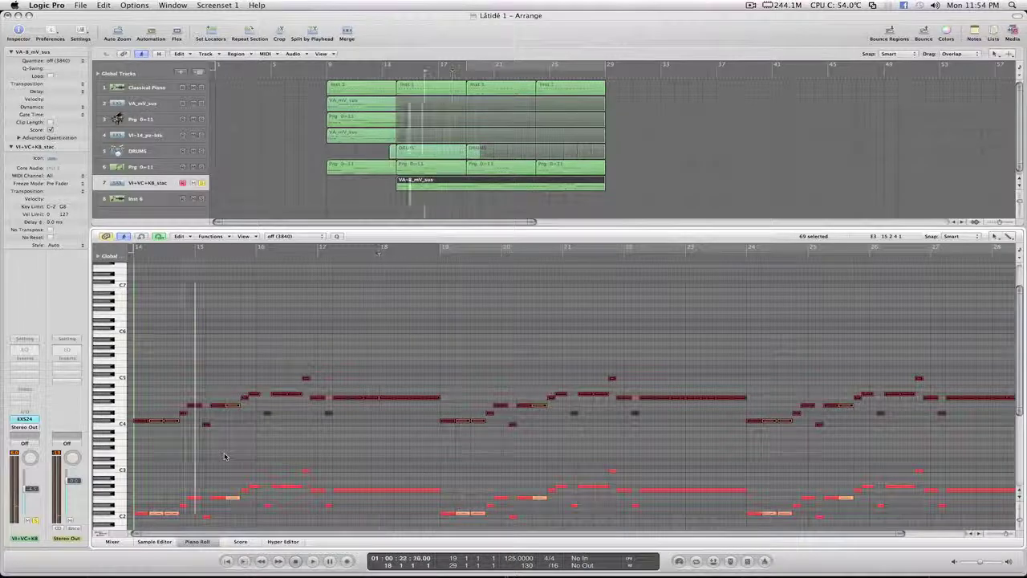
pyautogui.press('space')
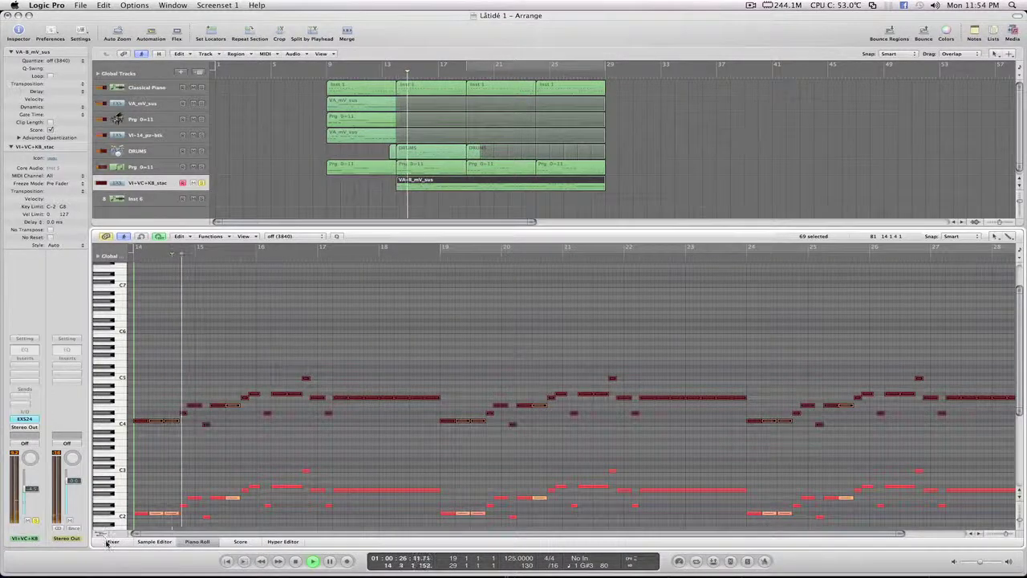
# Show the mixer and add a send to Bus 10 on the VI+VC+KB_stac channel.
pyautogui.press('x')
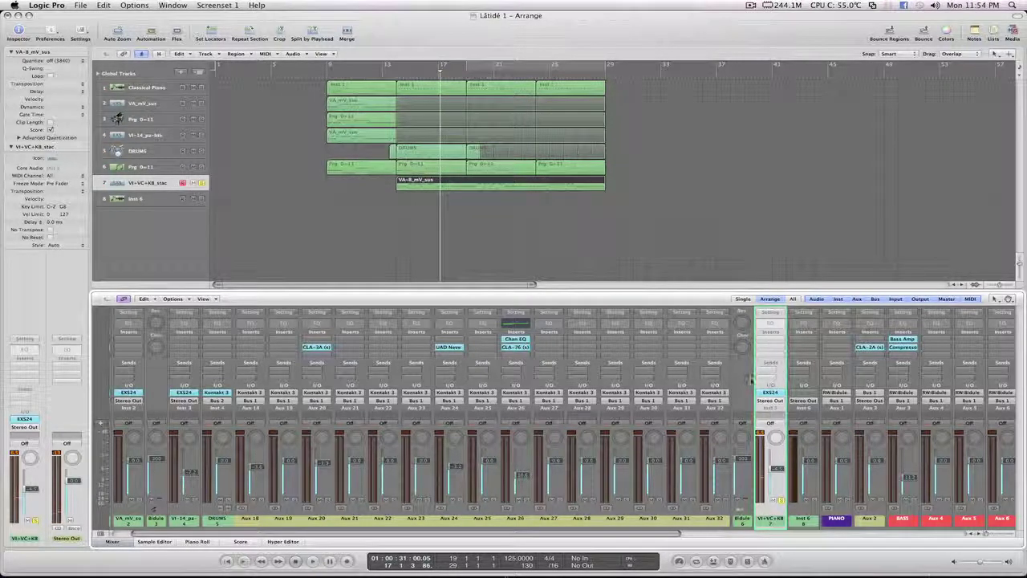
pyautogui.click(772, 369)
pyautogui.moveTo(777, 379)
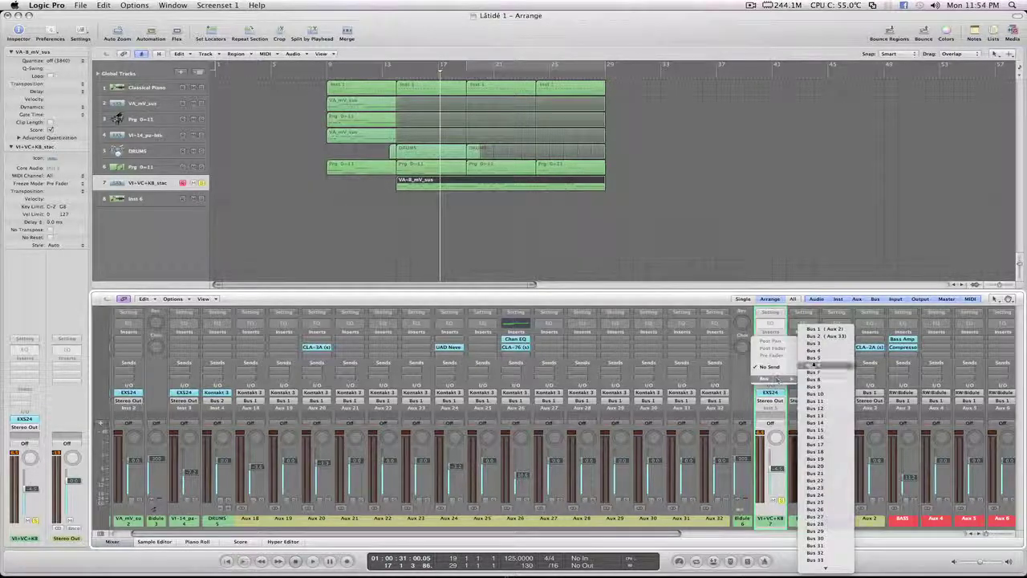
pyautogui.click(834, 337)
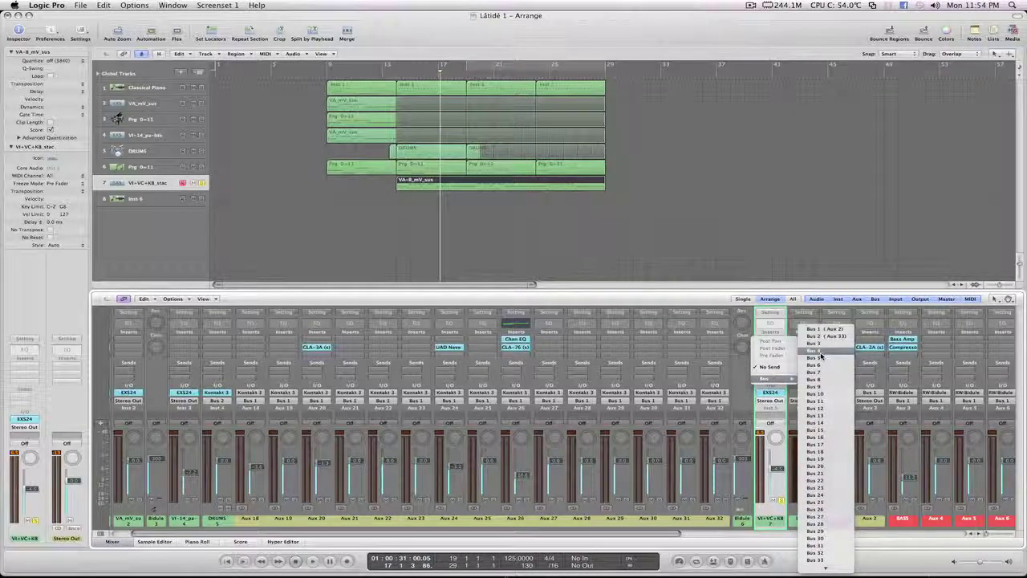
pyautogui.click(826, 397)
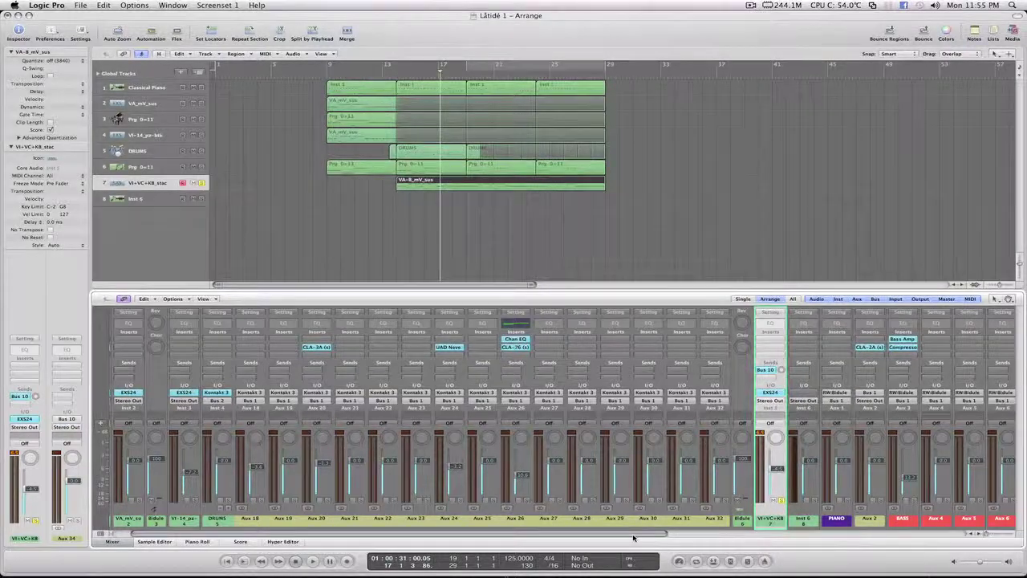
# Insert a stereo Space Designer reverb on the Aux 34 channel.
pyautogui.moveTo(633, 535); pyautogui.dragTo(1016, 556)
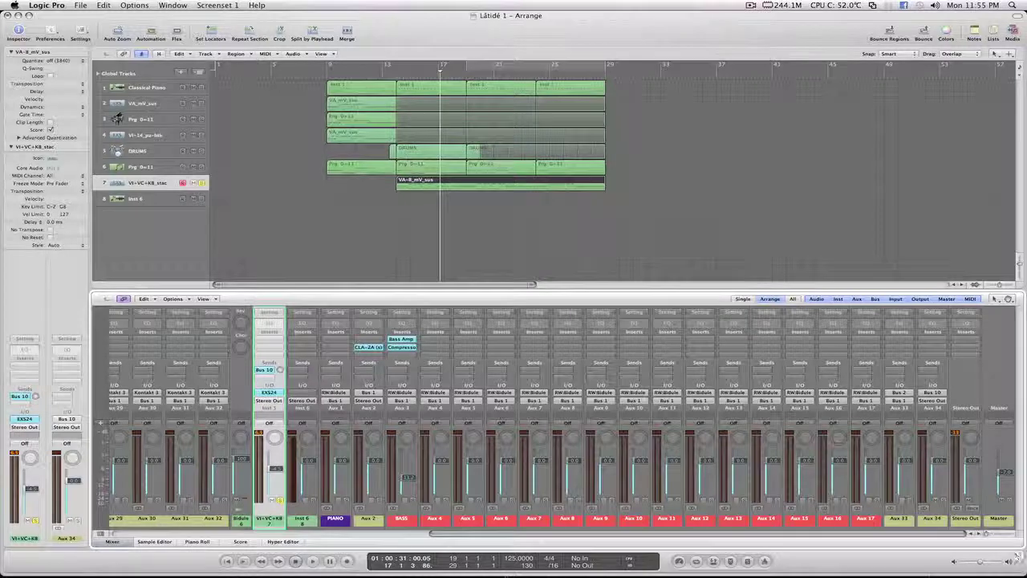
pyautogui.click(940, 350)
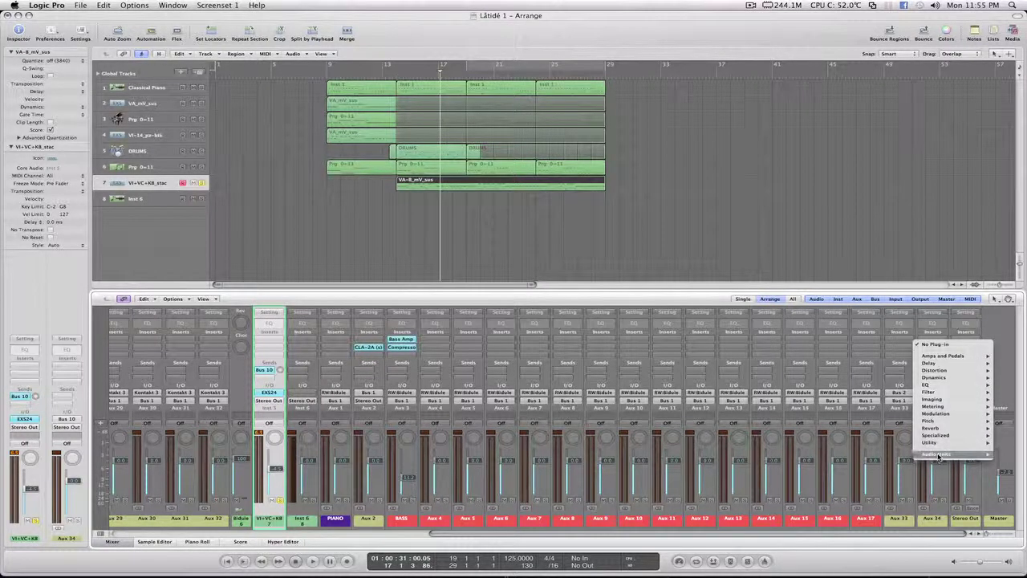
pyautogui.moveTo(934, 428)
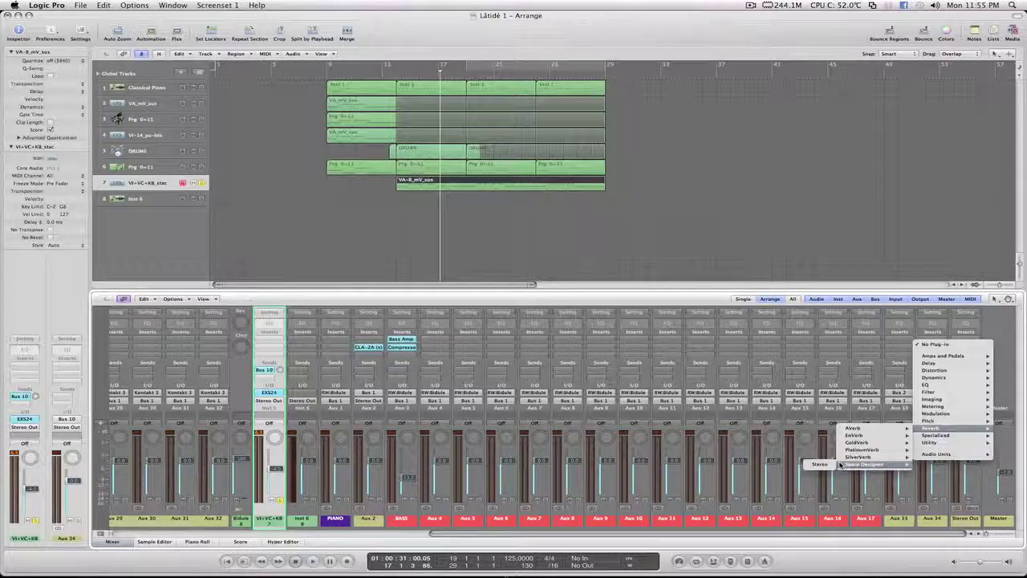
pyautogui.click(818, 463)
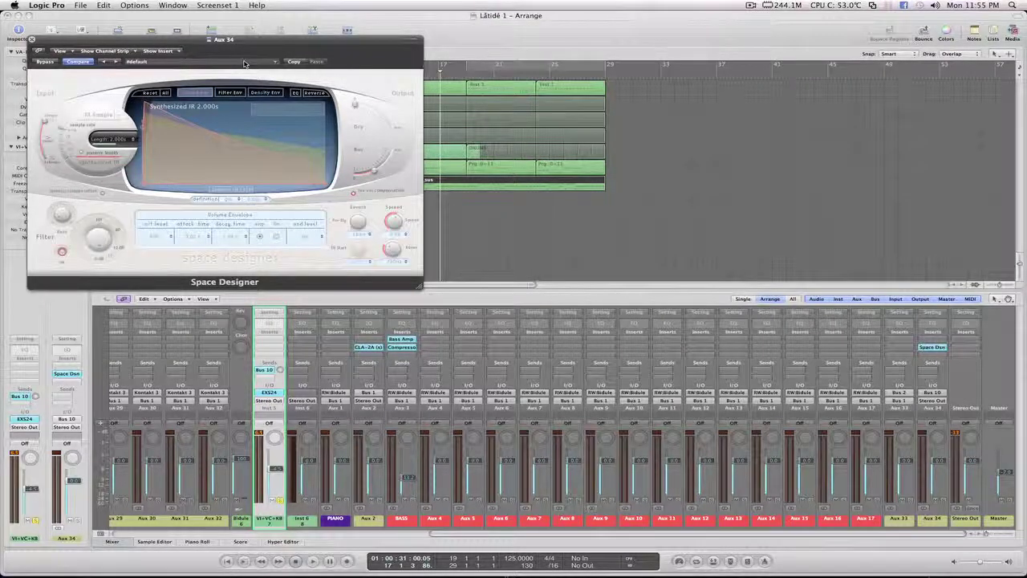
# Load the orchestra plate preset from the 13 UAD140 folder into Space Designer, and move its window clear of the soloed channel.
pyautogui.click(245, 64)
pyautogui.click(279, 202)
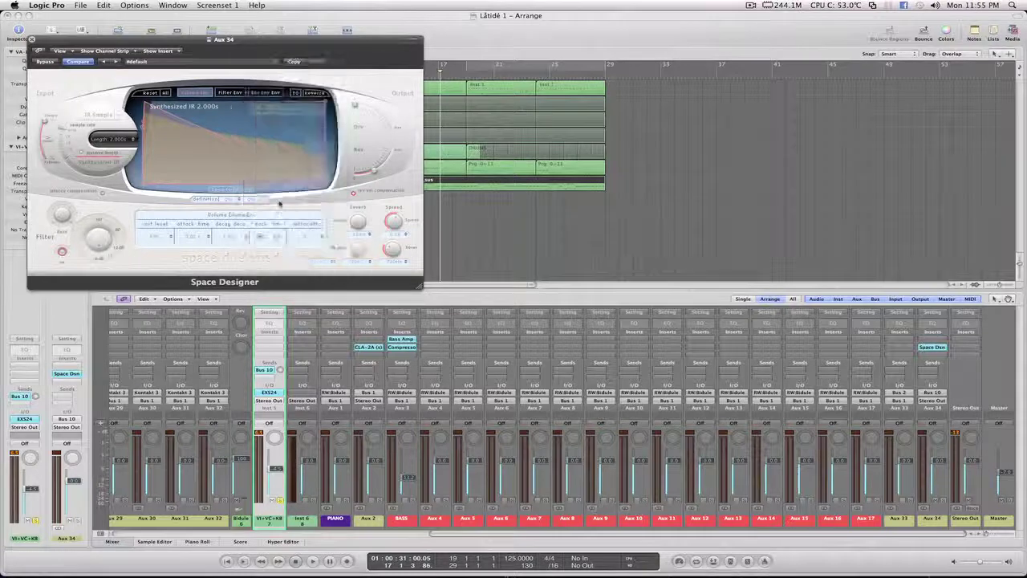
pyautogui.click(221, 64)
pyautogui.moveTo(265, 242)
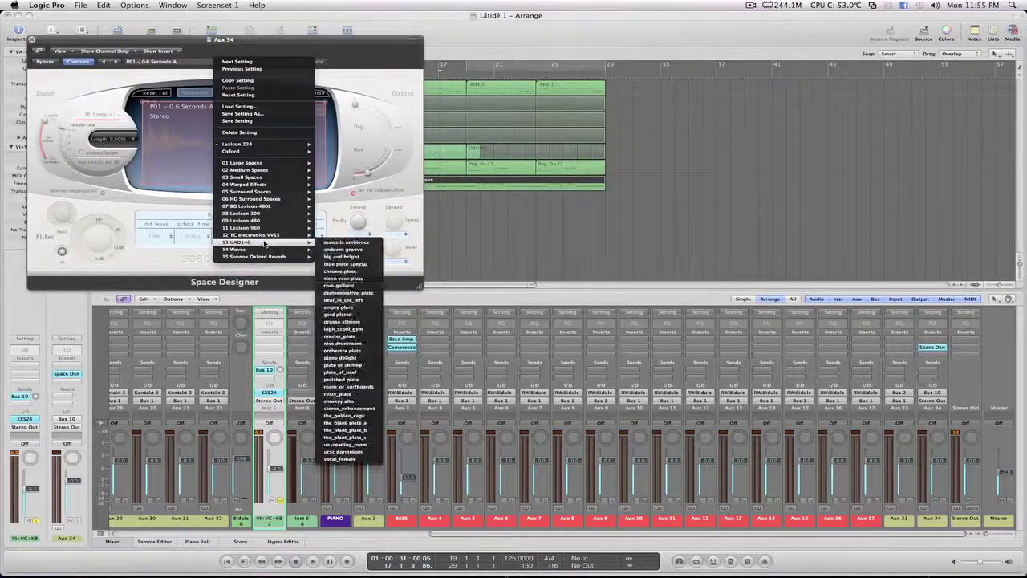
pyautogui.click(354, 350)
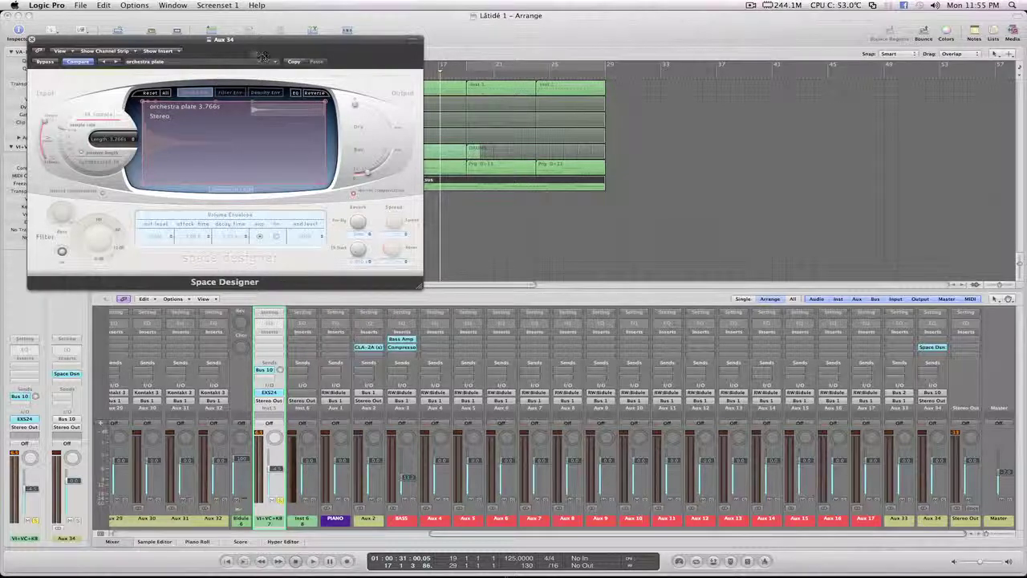
pyautogui.moveTo(259, 39); pyautogui.dragTo(585, 289)
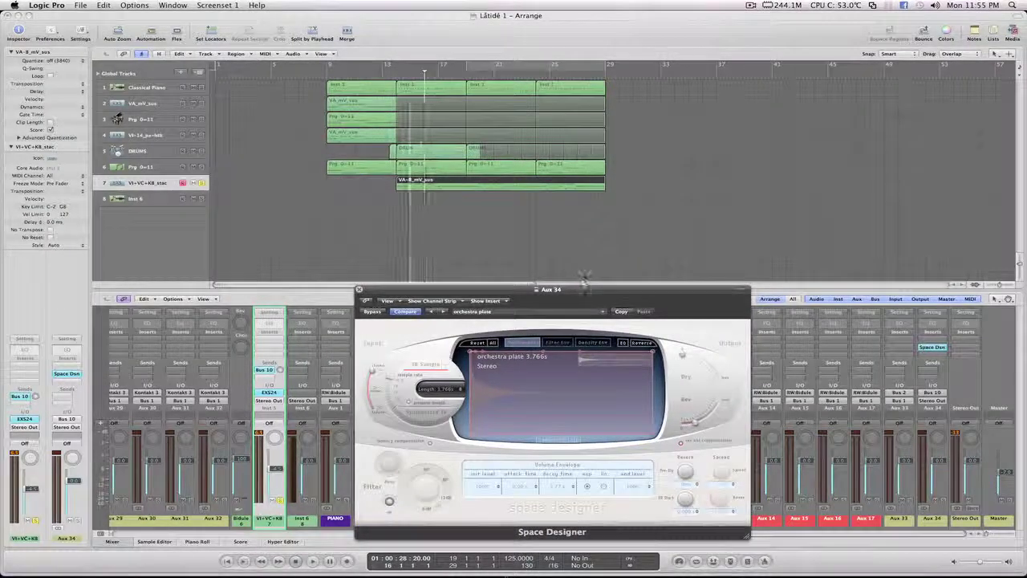
# During playback from bar 14, set the Bus 10 send to about -0.1 dB and Space Designer's reverb output to about -19.5 dB.
pyautogui.press(',')
pyautogui.press(',')
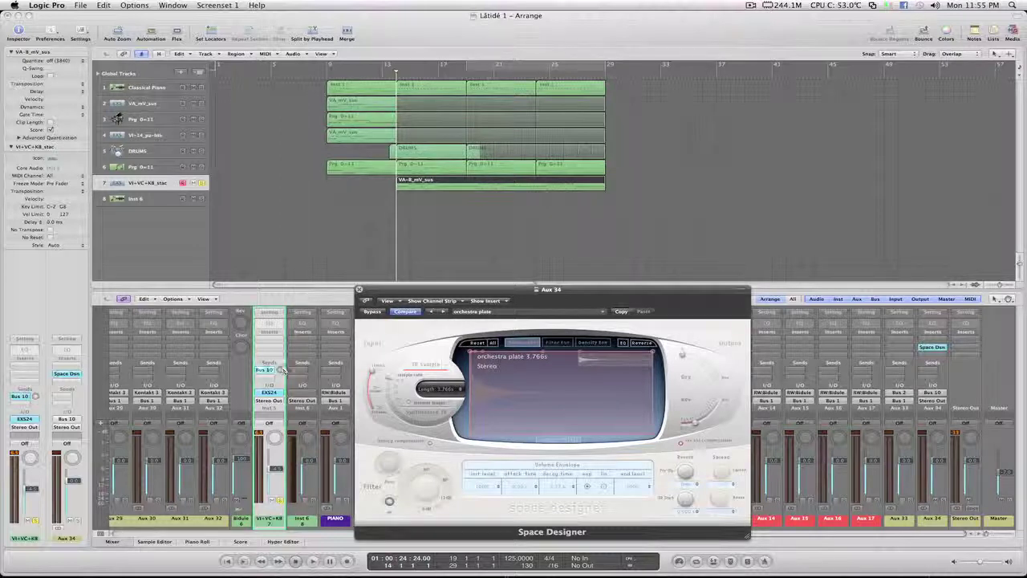
pyautogui.press('space')
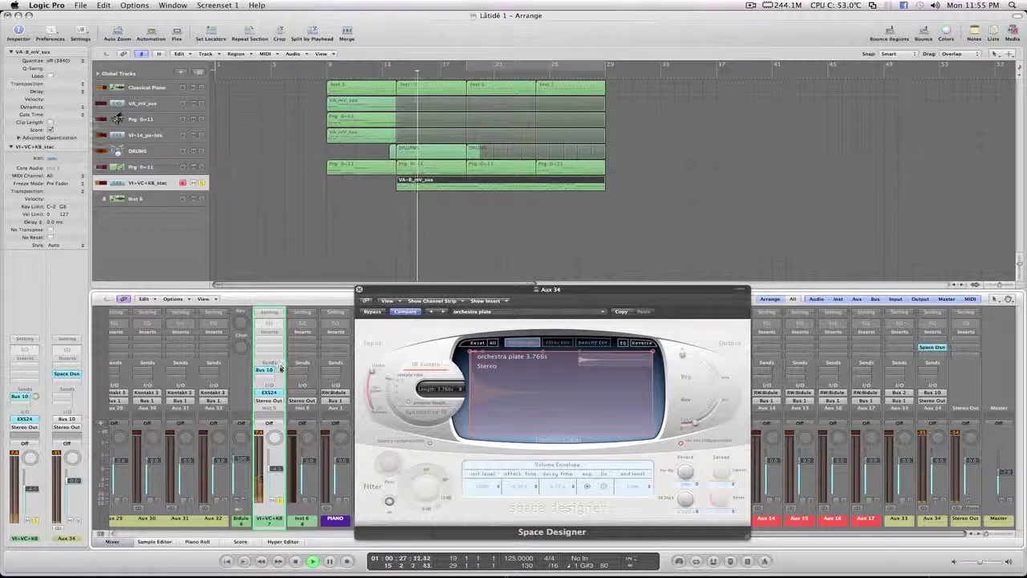
pyautogui.moveTo(280, 371); pyautogui.dragTo(280, 363)
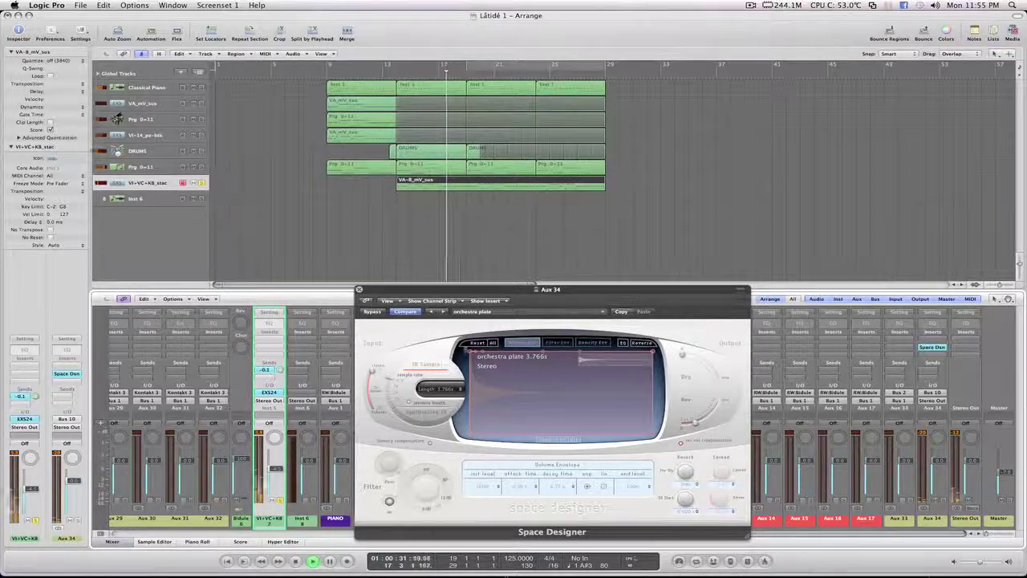
pyautogui.moveTo(696, 422); pyautogui.dragTo(706, 426)
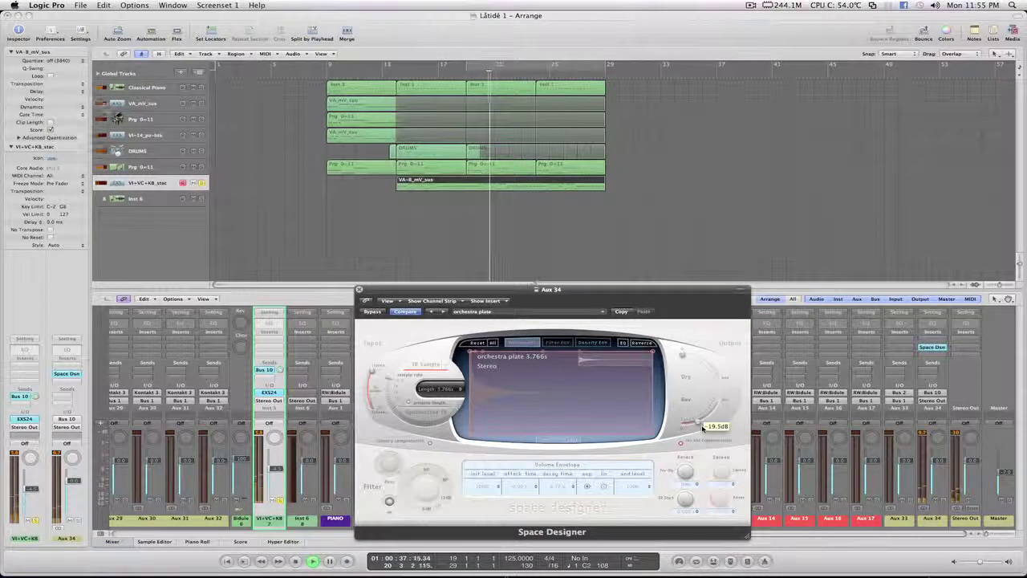
# Turn on Space Designer's EQ, cut its low shelf by about 14 dB, and play the region from bar 14.
pyautogui.click(624, 344)
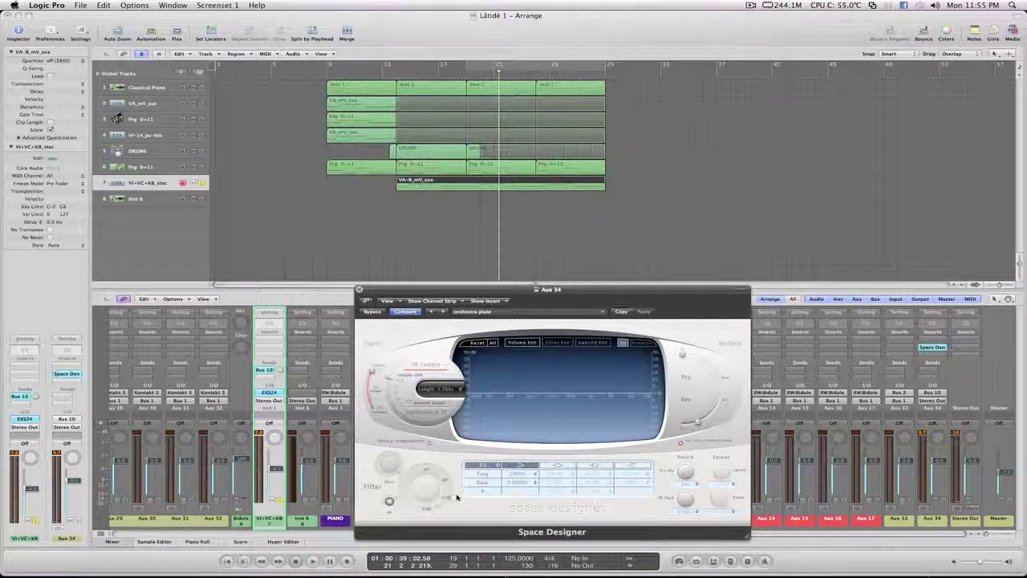
pyautogui.moveTo(492, 424)
pyautogui.mouseDown()
pyautogui.moveTo(495, 446)
pyautogui.moveTo(499, 438)
pyautogui.mouseUp()
pyautogui.press(',')
pyautogui.press(',')
pyautogui.press(',')
pyautogui.press(',')
pyautogui.press(',')
pyautogui.press(',')
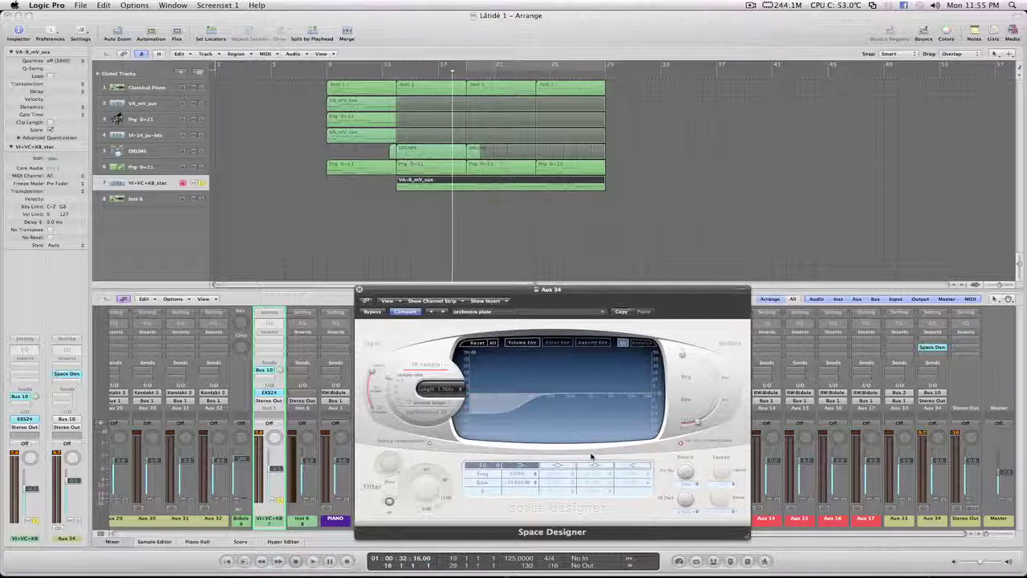
pyautogui.press('space')
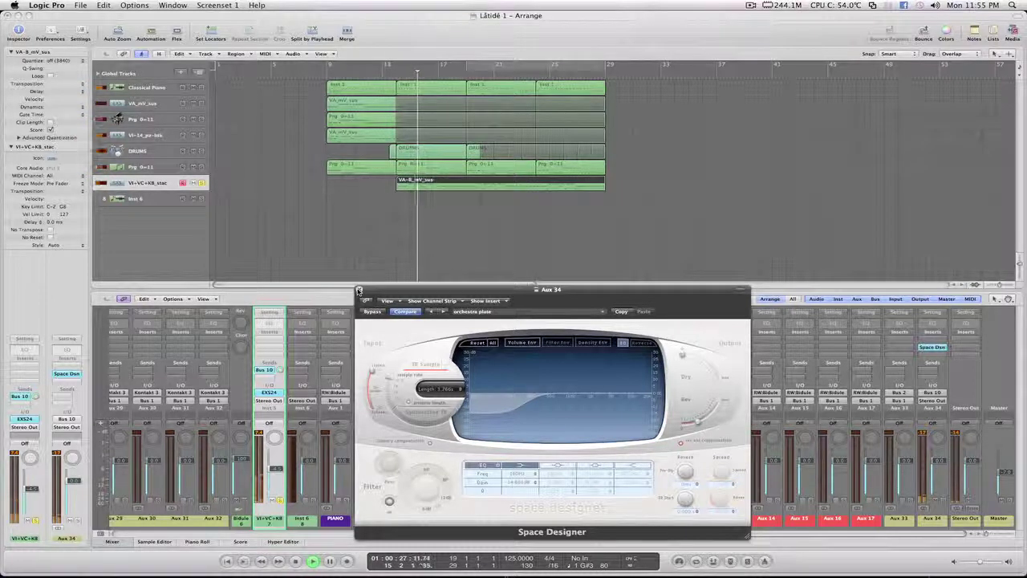
# Raise the frequency of the EQ's low-shelf cut and close Space Designer.
pyautogui.click(538, 409)
pyautogui.moveTo(538, 409); pyautogui.dragTo(557, 411)
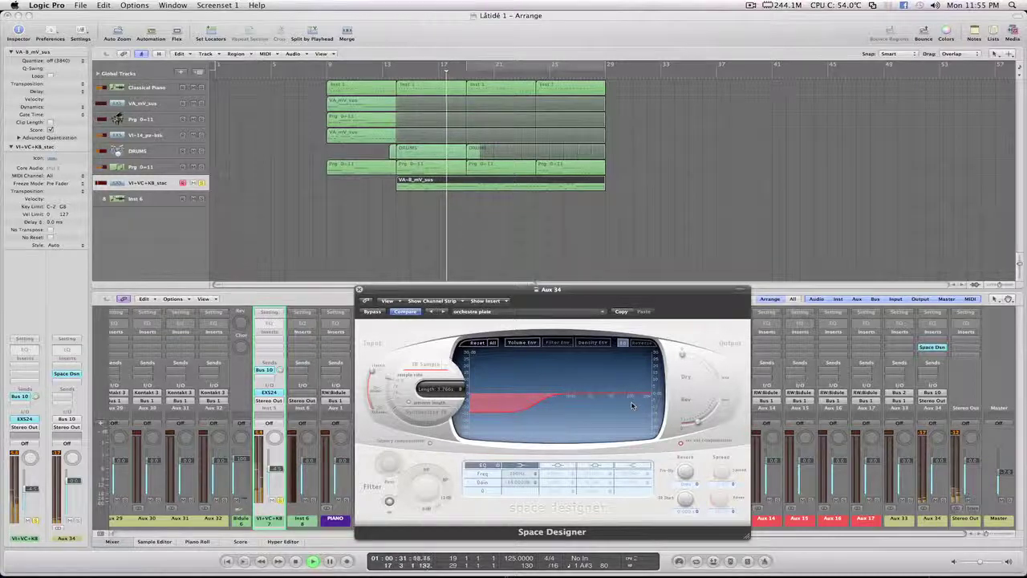
pyautogui.click(358, 289)
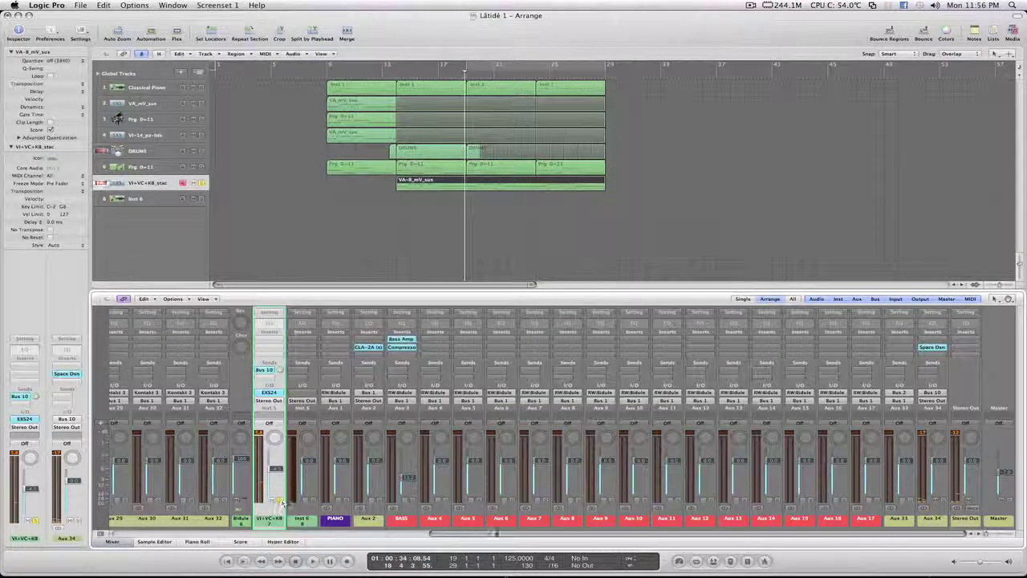
pyautogui.hscroll(-10, 158, 507)
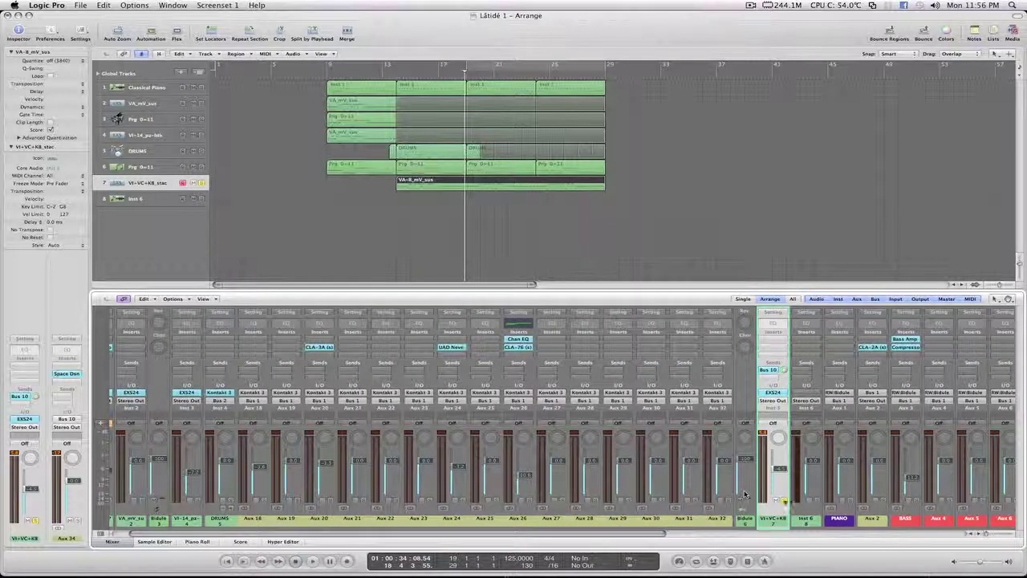
# Rename the reverb return channel Aux 34 to Orkester Reverb.
pyautogui.moveTo(653, 536); pyautogui.dragTo(933, 536)
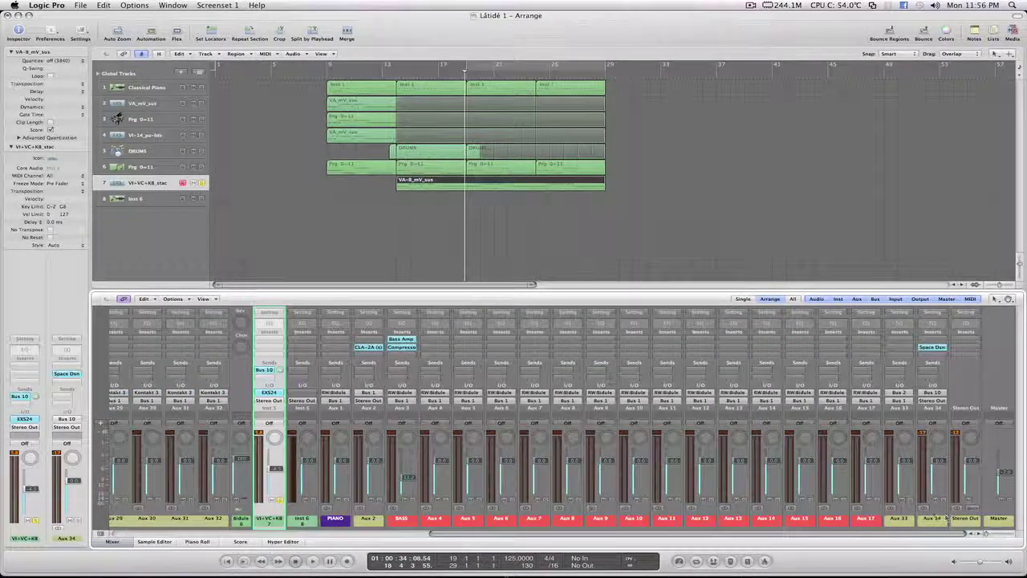
pyautogui.click(932, 522)
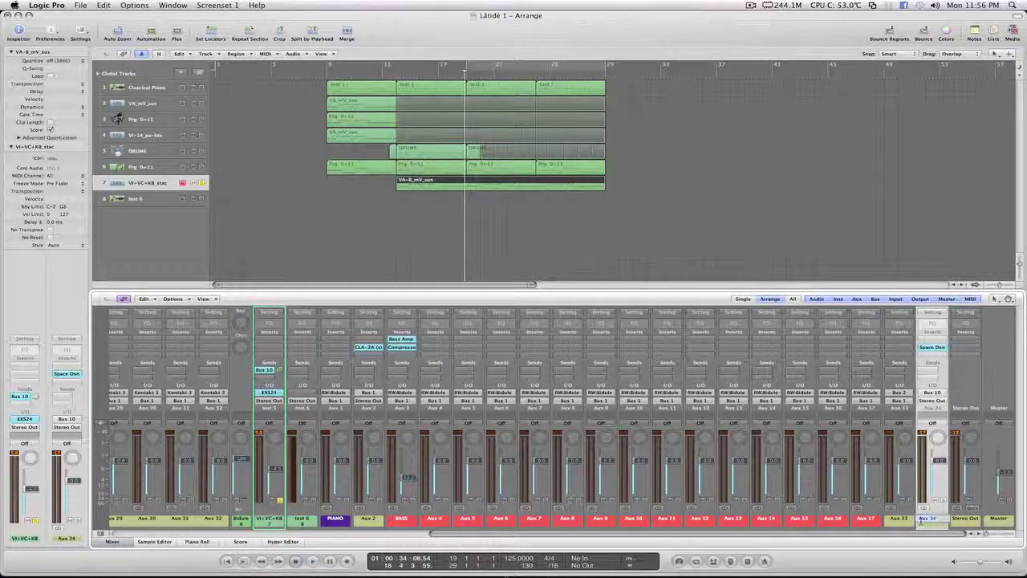
pyautogui.write('Orkester Re')
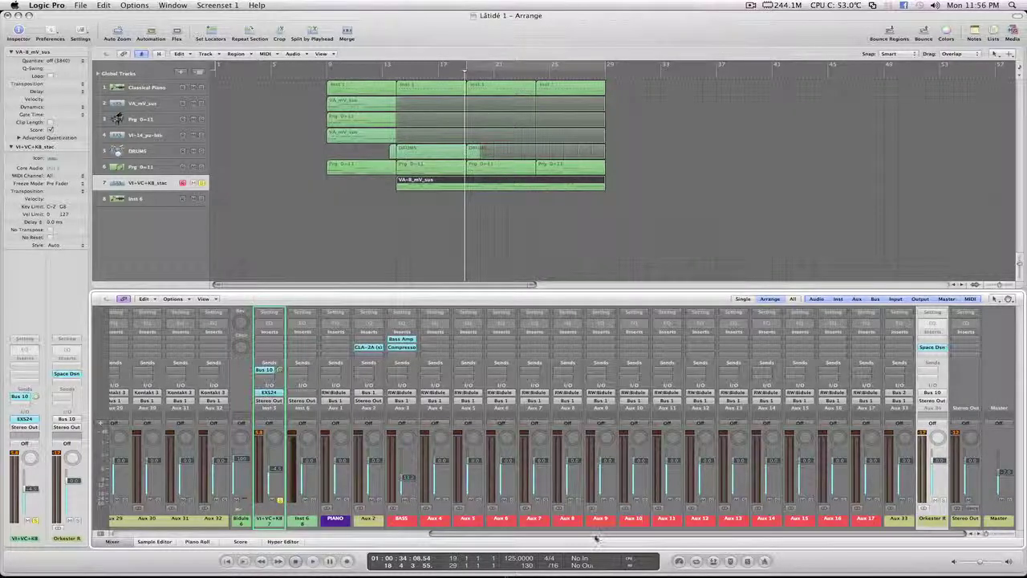
# Add a Bus 10 (Orkester Reverb) send to the VA_mV_sus track and set its level to about -12.4 dB.
pyautogui.moveTo(579, 536); pyautogui.dragTo(261, 533)
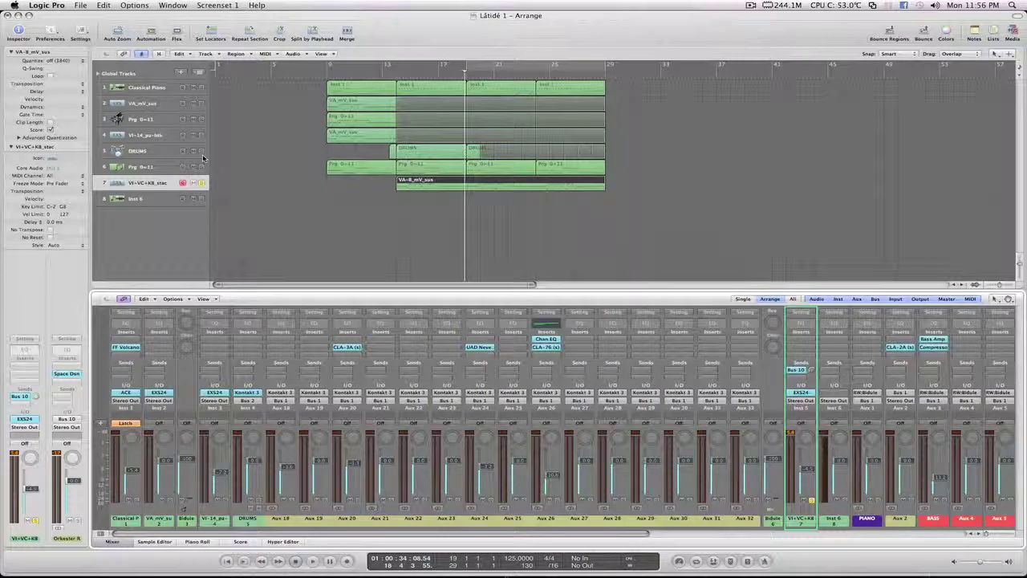
pyautogui.click(142, 104)
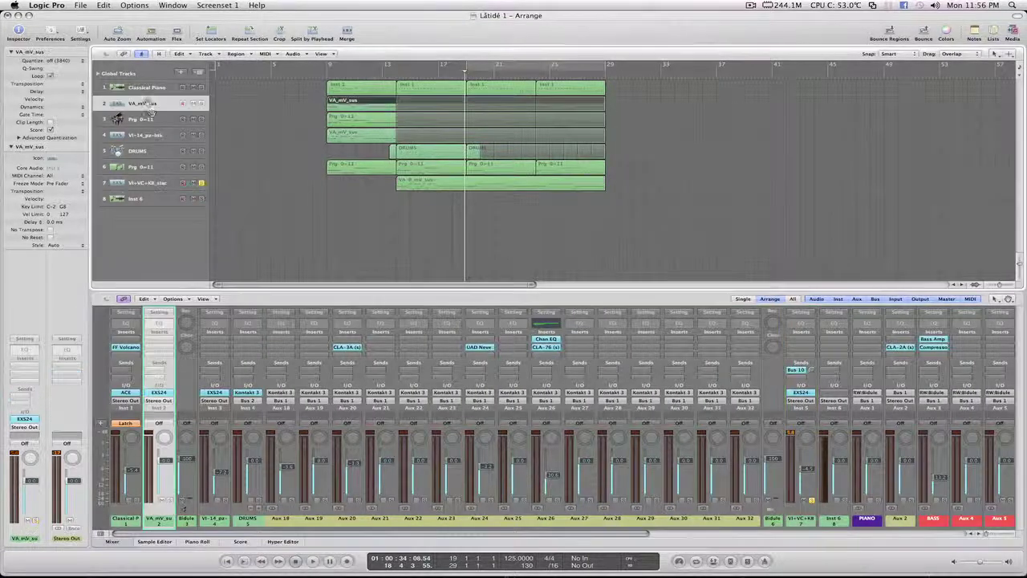
pyautogui.click(158, 368)
pyautogui.moveTo(160, 379)
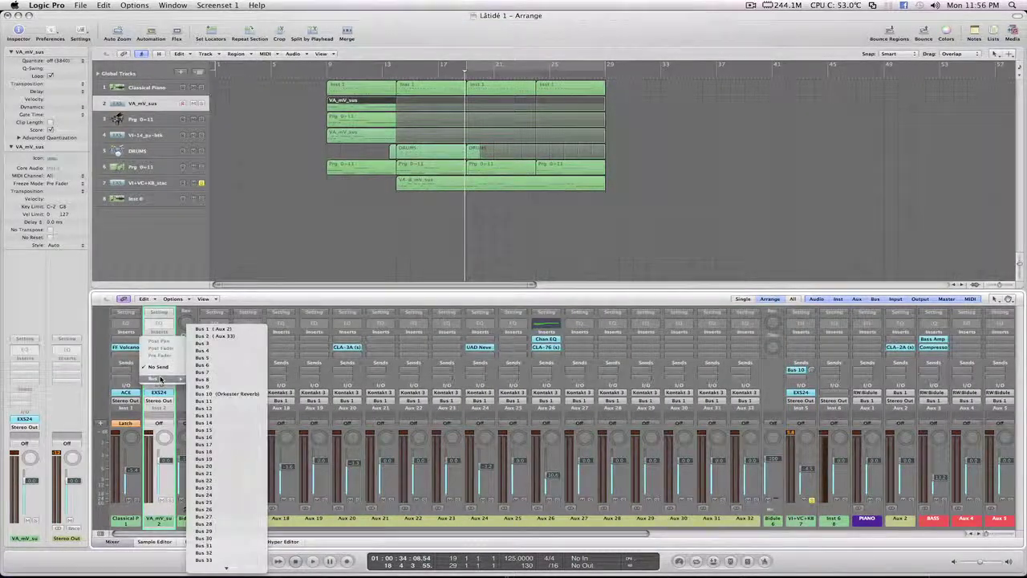
pyautogui.click(247, 395)
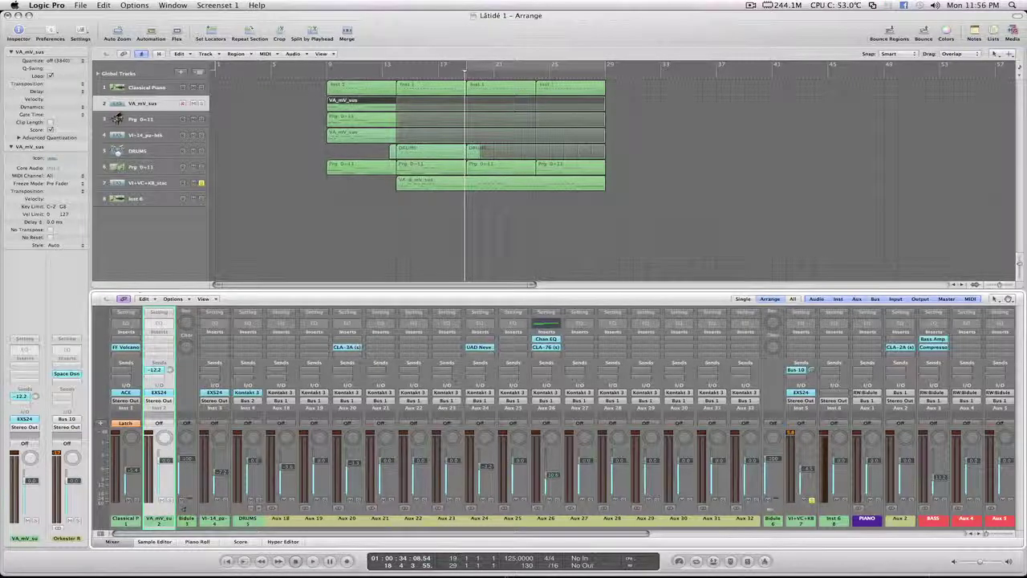
pyautogui.click(365, 199)
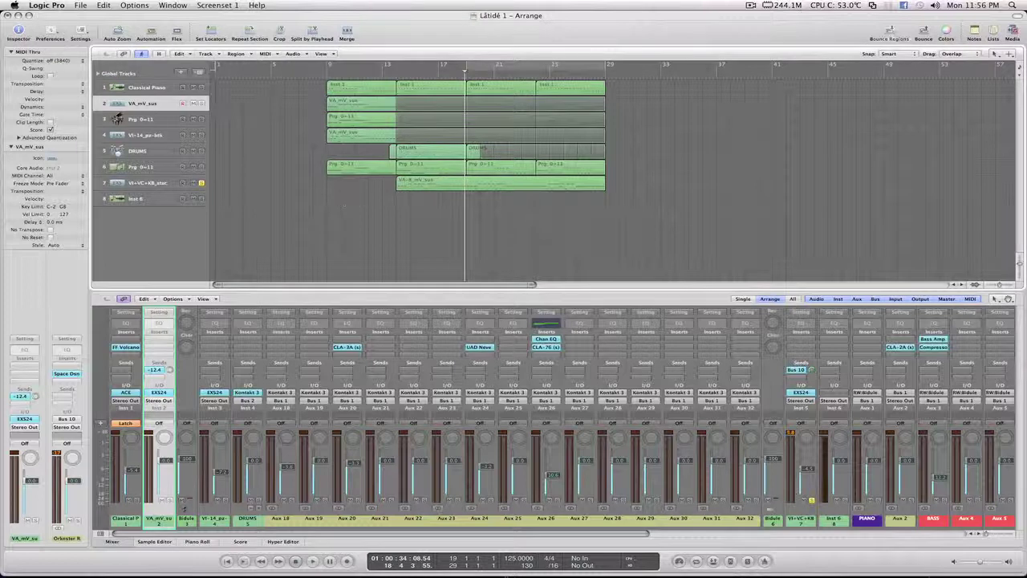
# Rename the Classical Piano track to Synth Melodi.
pyautogui.click(136, 88)
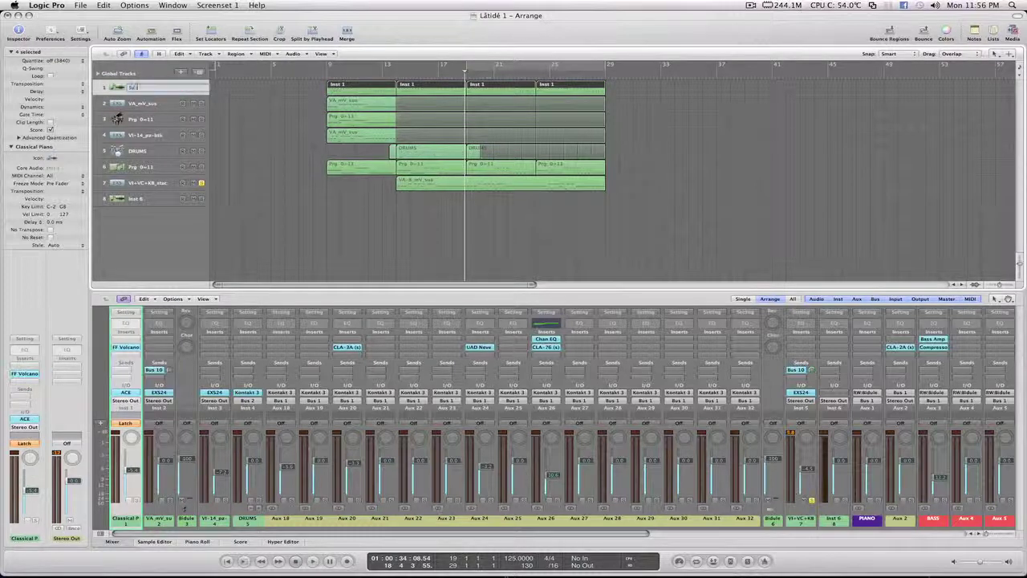
pyautogui.write('Synth Melodi')
pyautogui.press('Return')
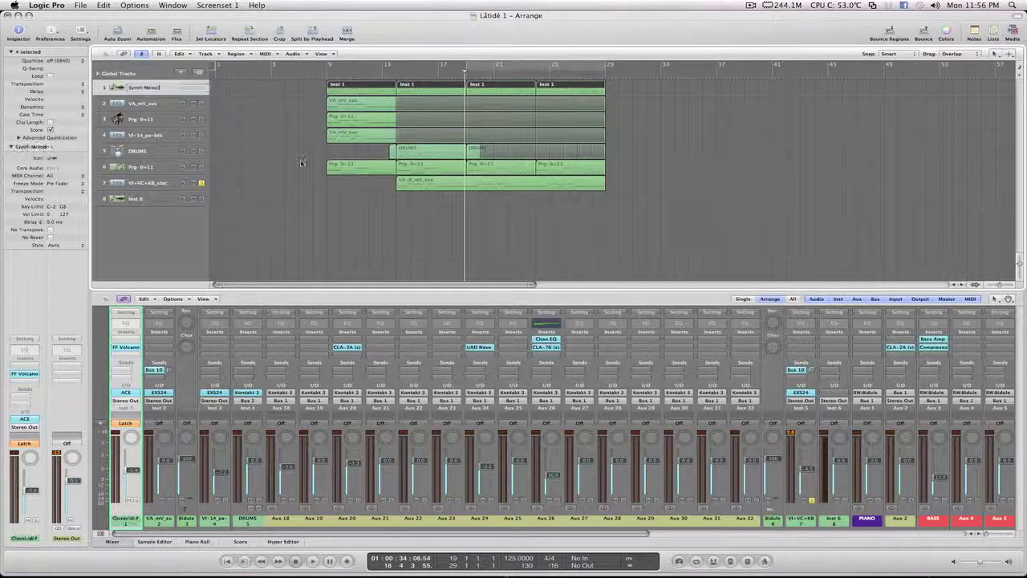
pyautogui.click(150, 103)
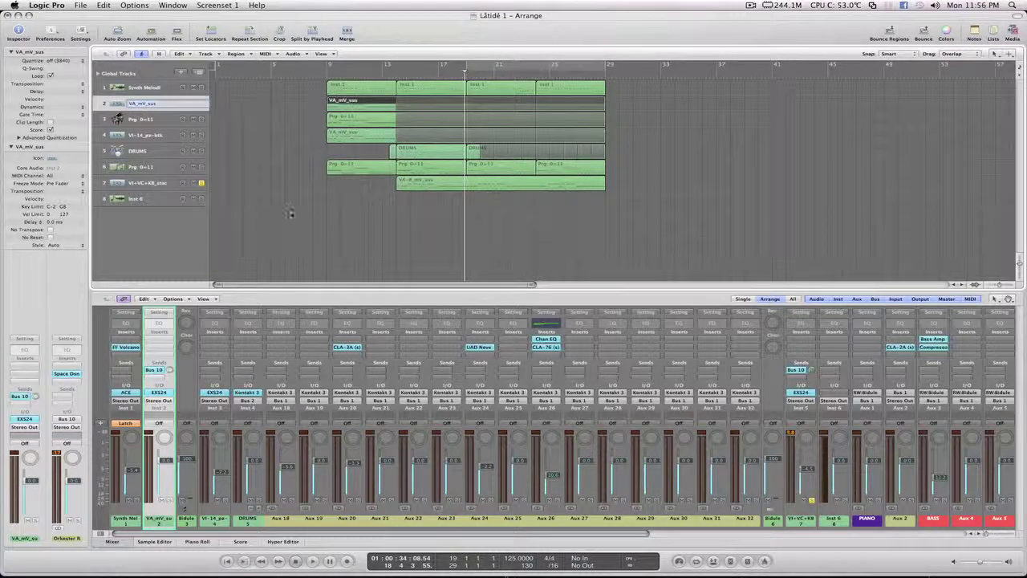
# Rename the first track to ARP and the VA_mV_sus track below it to Stråkmelodi.
pyautogui.click(153, 89)
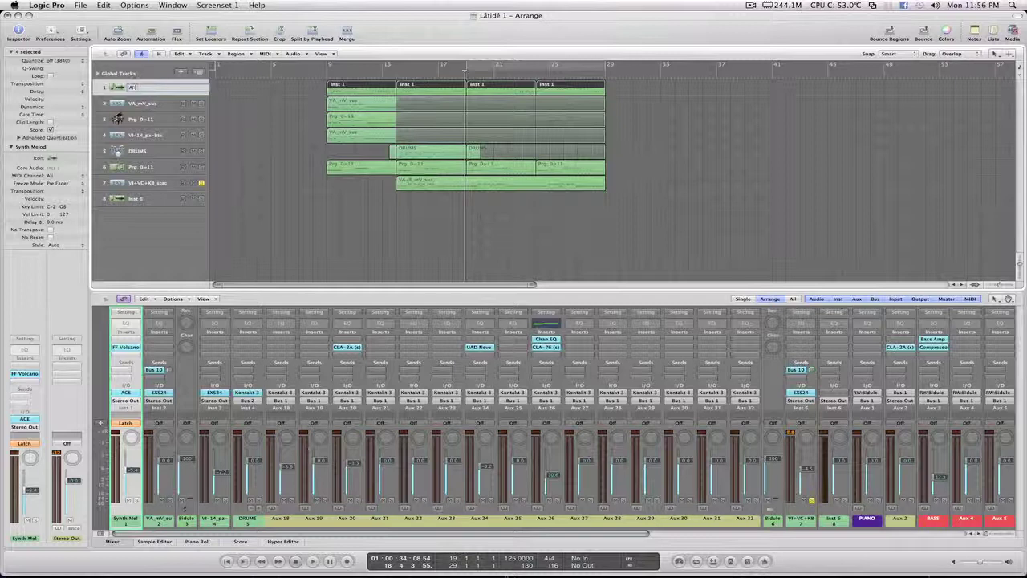
pyautogui.write('ARP')
pyautogui.press('Return')
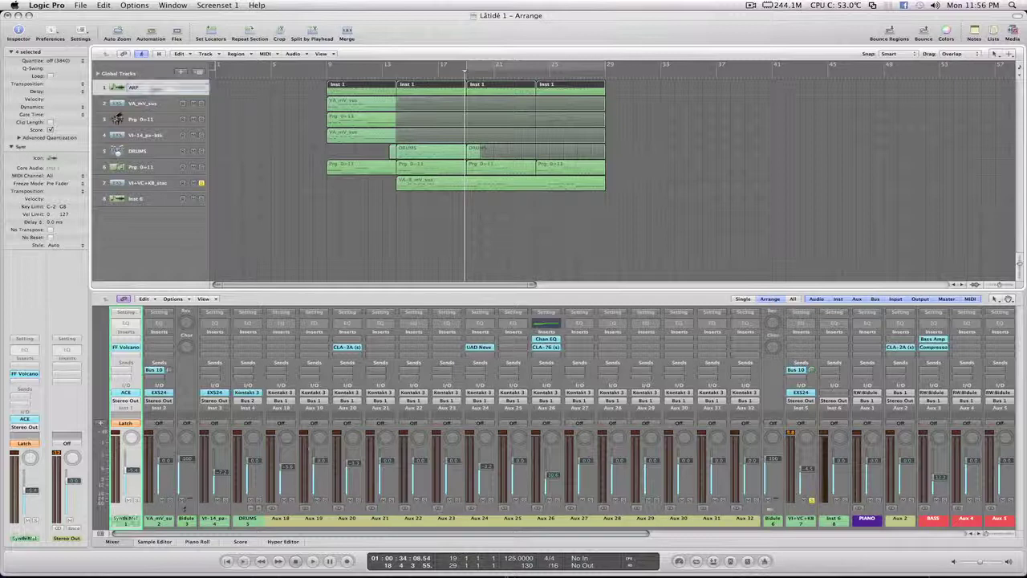
pyautogui.click(144, 104)
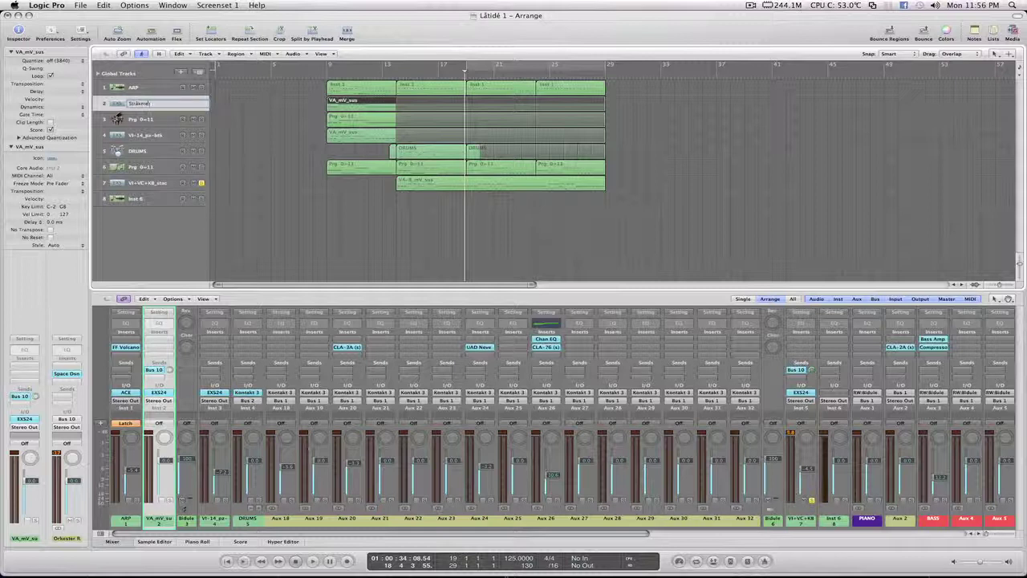
pyautogui.write('Stråkmelodi')
pyautogui.press('Return')
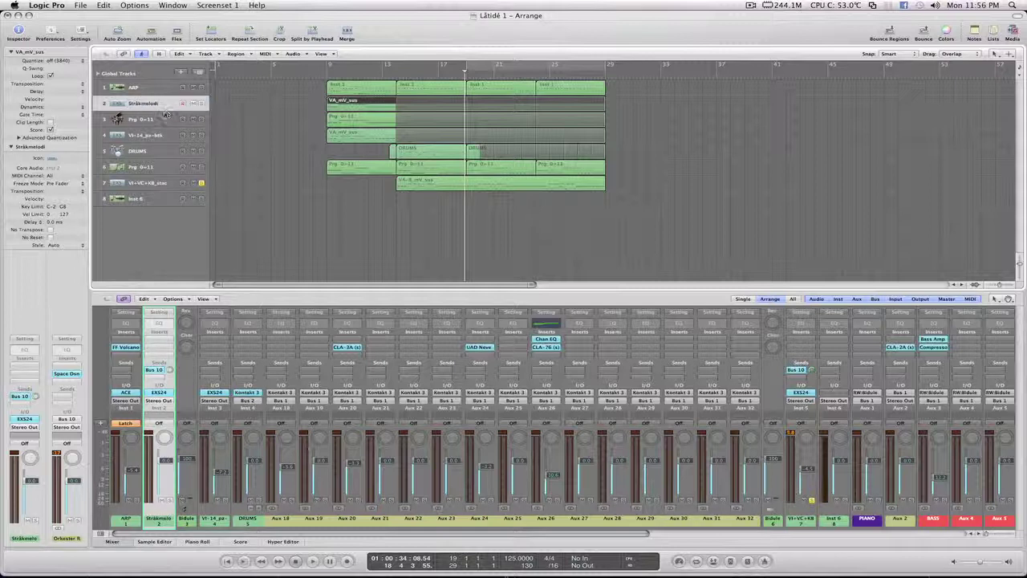
# Rename the third track to PIANO and the fourth track to STRÅK PIZZ.
pyautogui.click(164, 119)
pyautogui.doubleClick(181, 118)
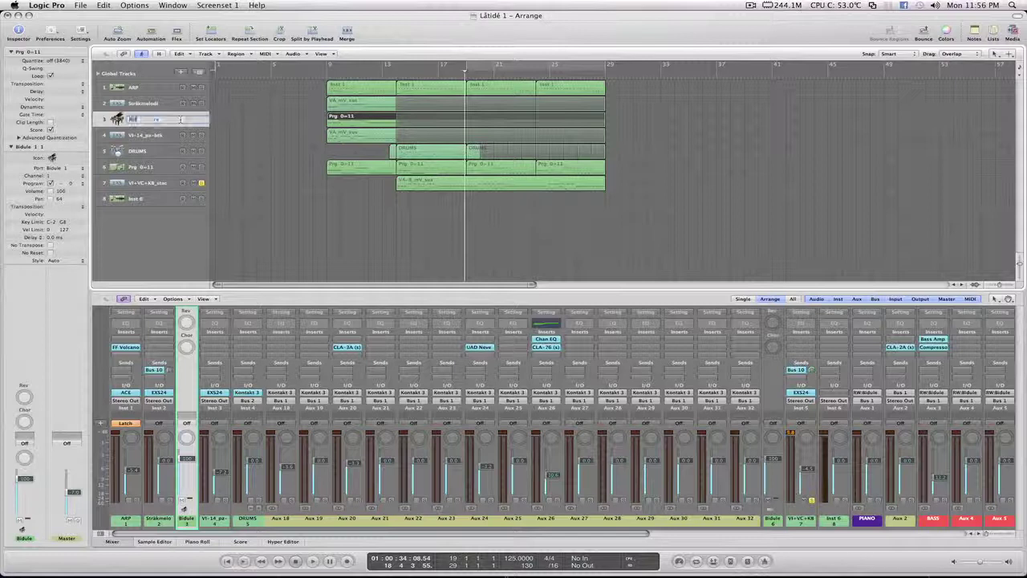
pyautogui.click(136, 135)
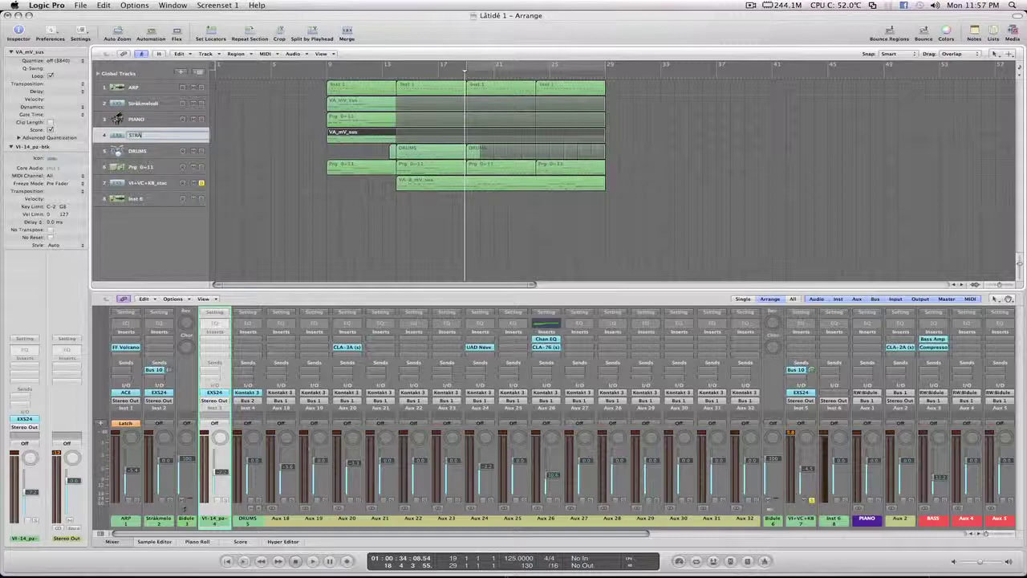
pyautogui.write('IZZ')
pyautogui.press('Return')
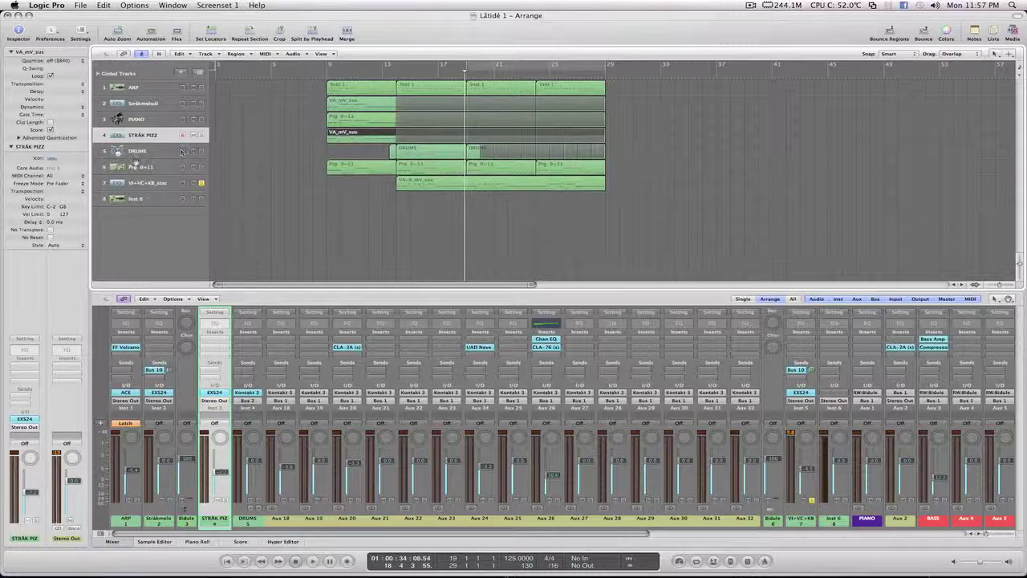
# Rename the track below DRUMS to BASS and give it a bass guitar icon.
pyautogui.click(144, 167)
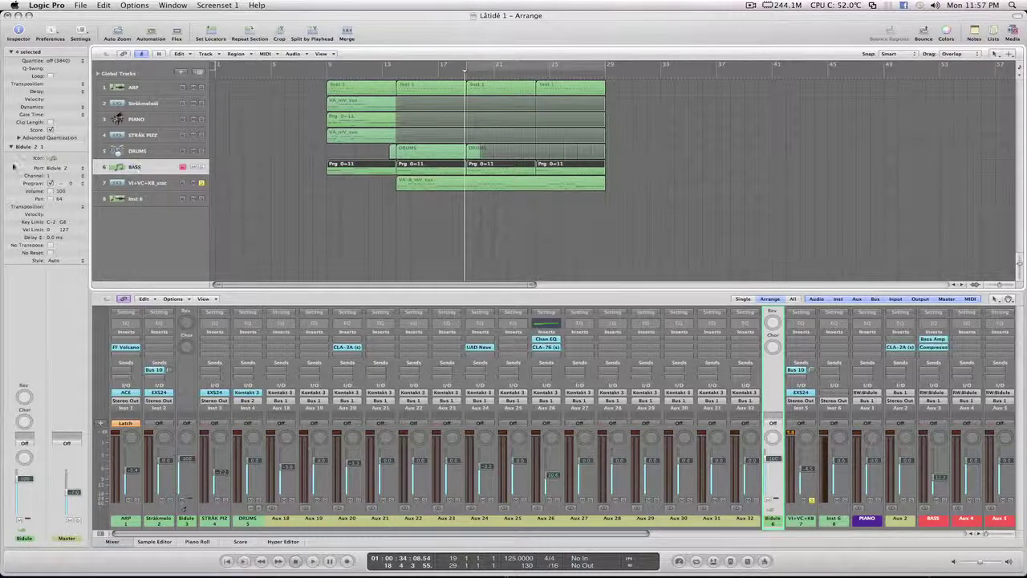
pyautogui.click(55, 159)
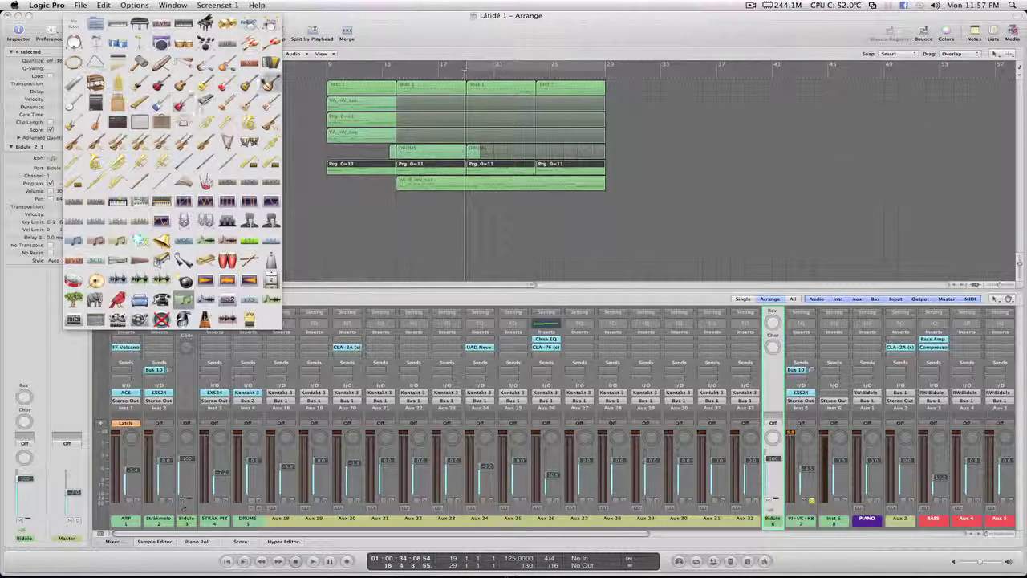
pyautogui.click(269, 103)
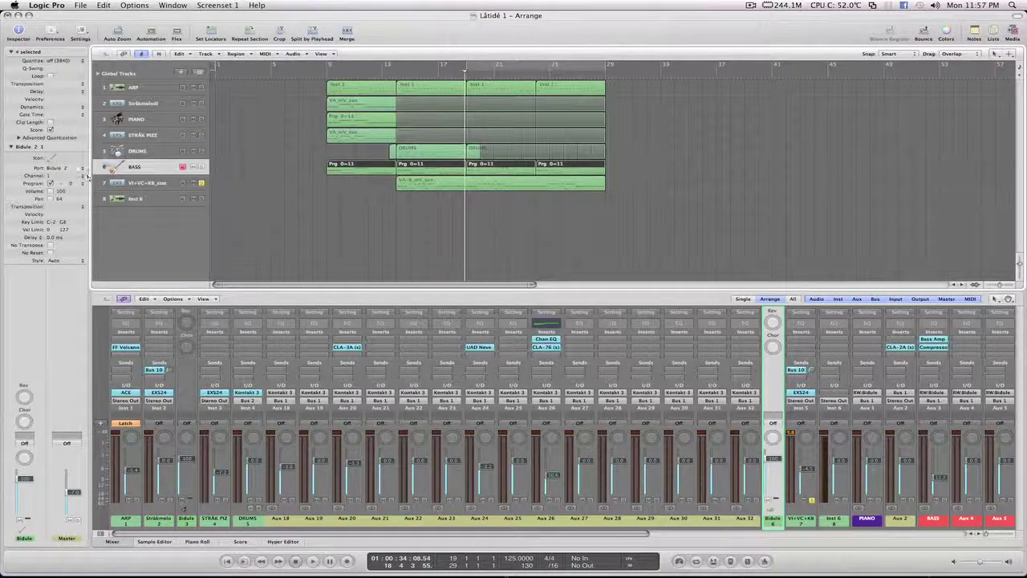
# Reorder the track list so DRUMS, BASS and PIANO come first, above ARP.
pyautogui.moveTo(105, 165); pyautogui.dragTo(109, 74)
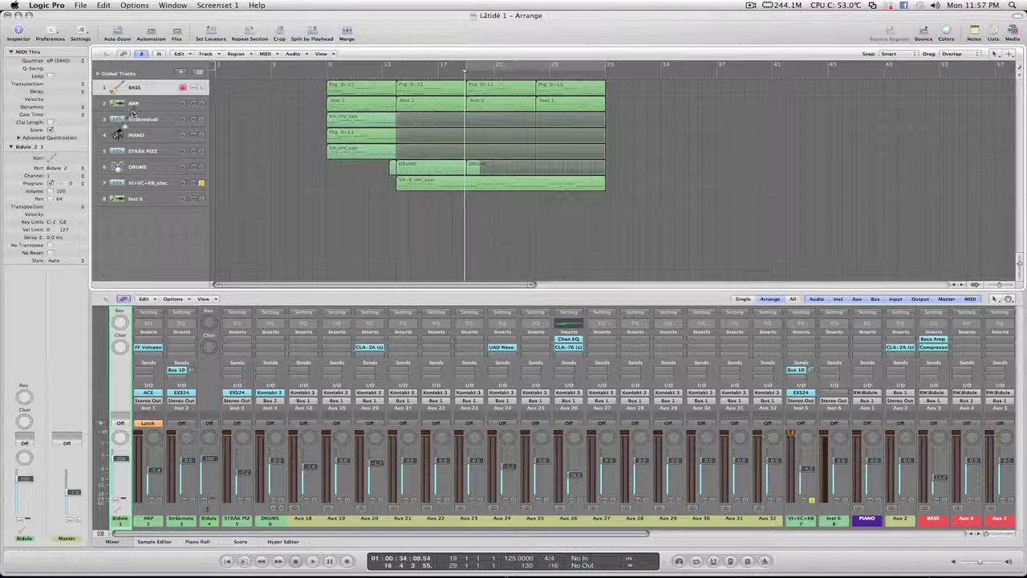
pyautogui.moveTo(120, 134); pyautogui.dragTo(120, 103)
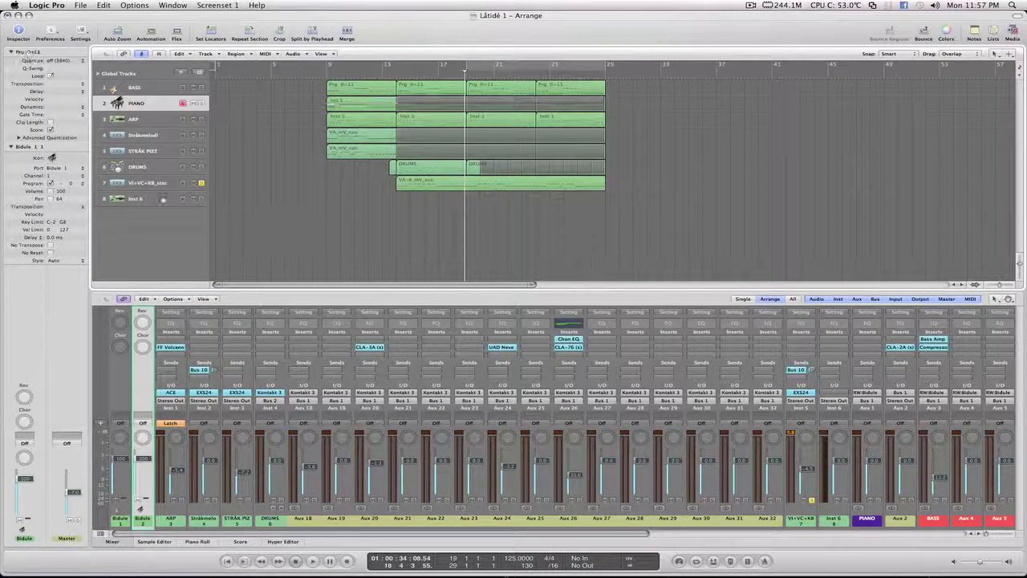
pyautogui.moveTo(118, 166); pyautogui.dragTo(124, 80)
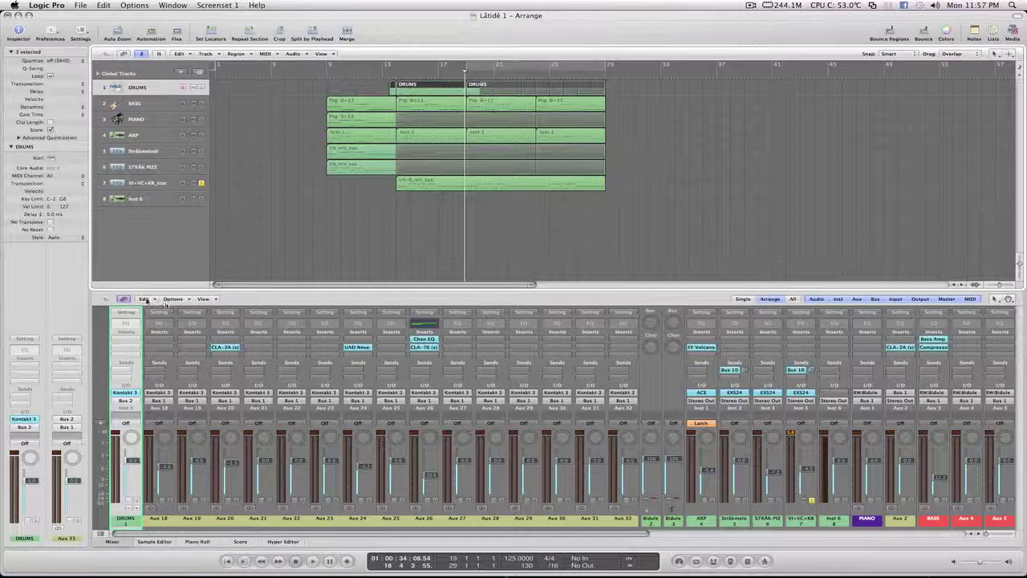
# Select the empty Inst 6 track, rewind and play the arrangement, and restart playback from bar 9.
pyautogui.click(156, 200)
pyautogui.press(',')
pyautogui.press(',')
pyautogui.press(',')
pyautogui.press(',')
pyautogui.press(',')
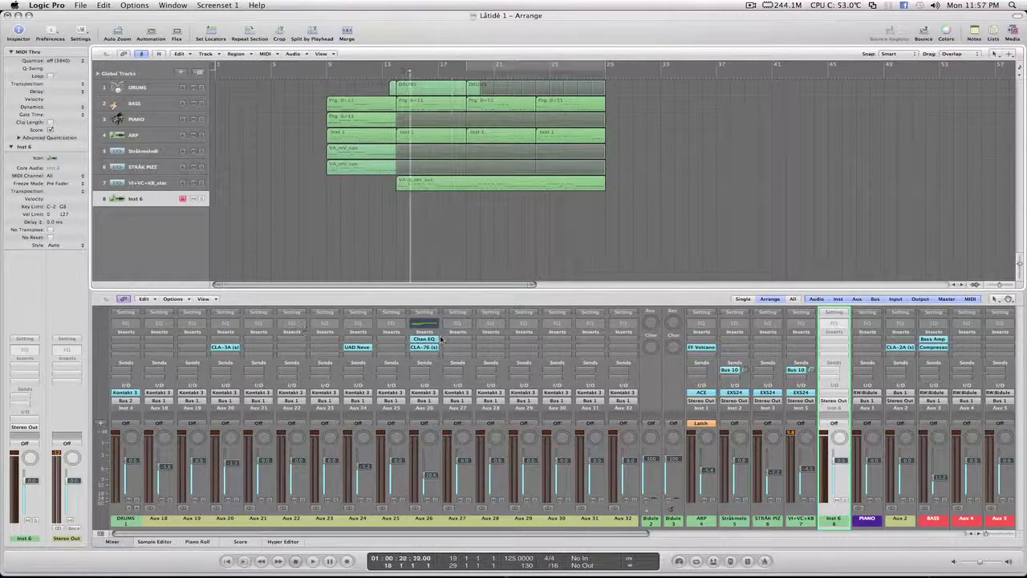
pyautogui.press('space')
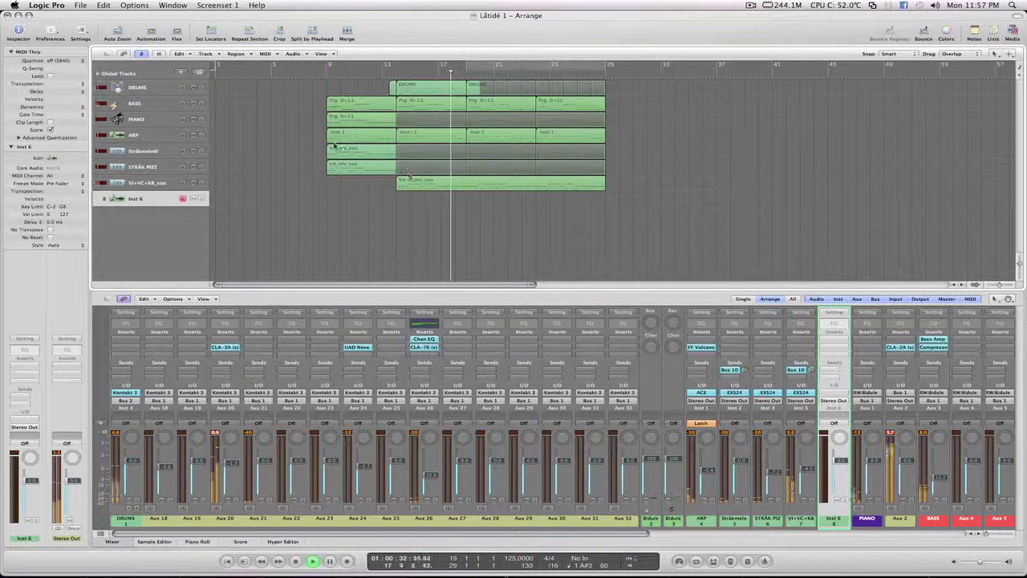
pyautogui.click(327, 73)
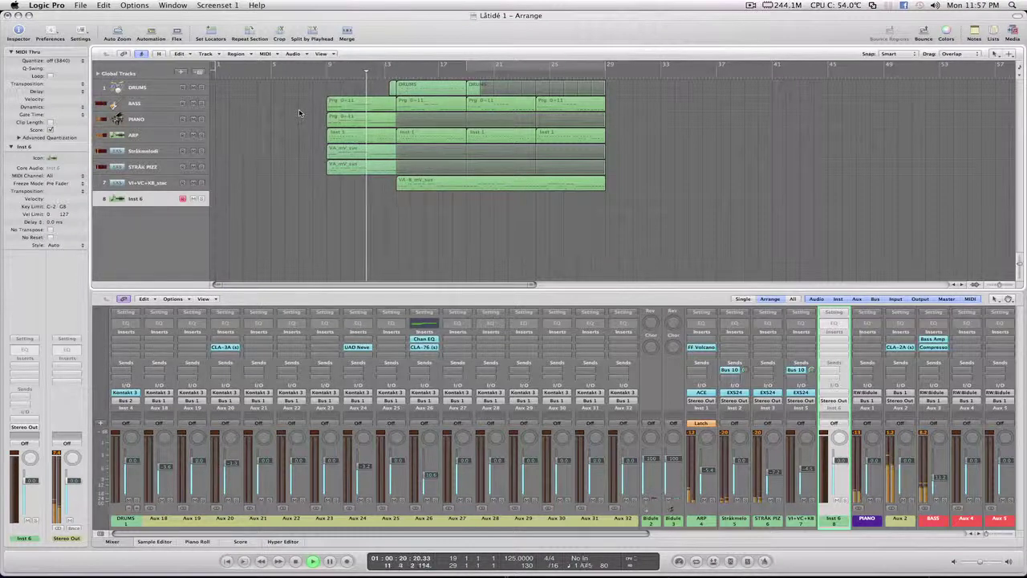
# Move the PIANO region to start at bar 14 and shorten its loop to end at bar 29.
pyautogui.click(343, 124)
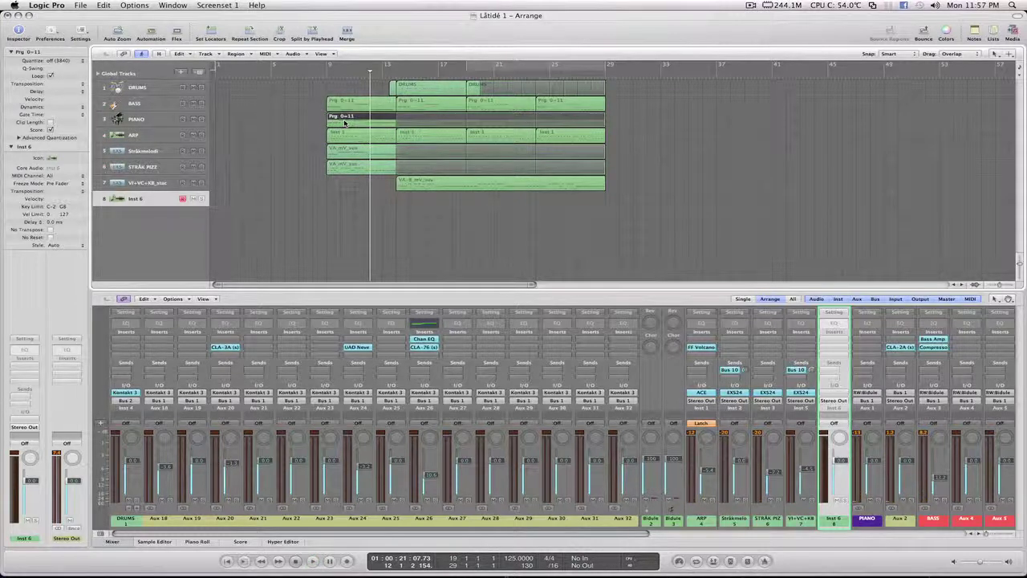
pyautogui.moveTo(353, 122); pyautogui.dragTo(423, 122)
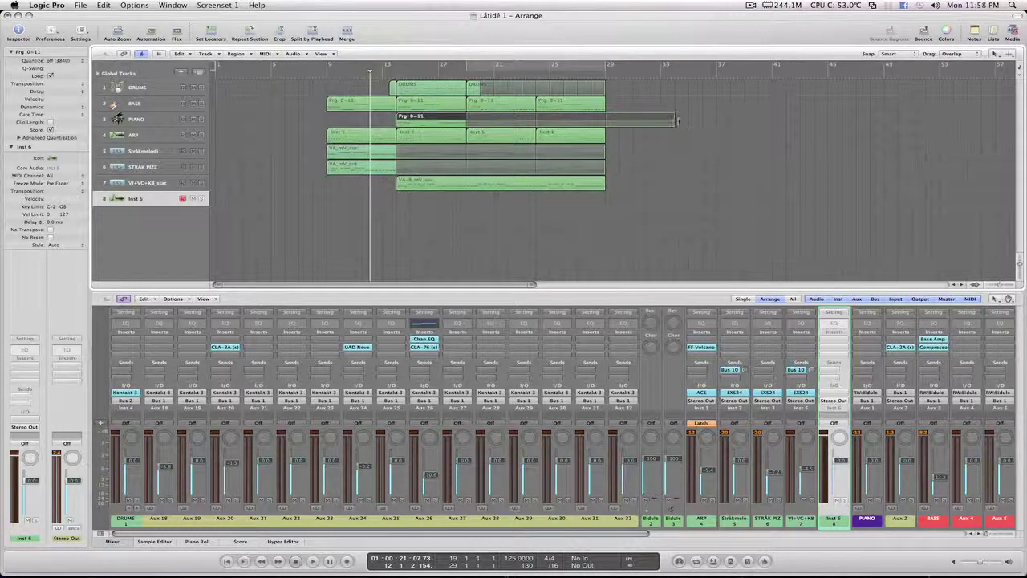
pyautogui.moveTo(647, 121); pyautogui.dragTo(592, 127)
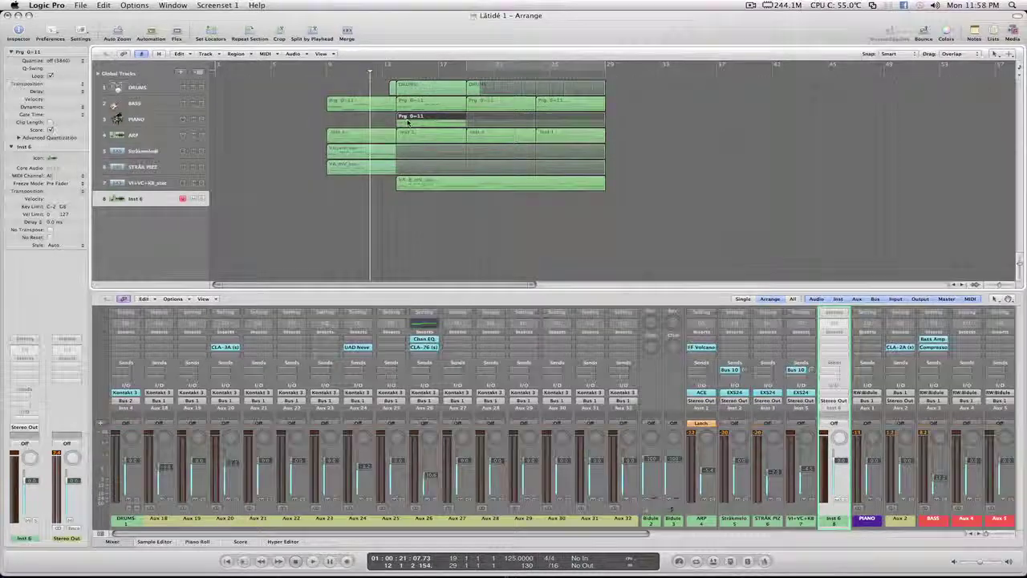
# Raise the velocity of all notes in the PIANO region with the Velocity tool, and close the lower editor area.
pyautogui.doubleClick(375, 137)
pyautogui.scroll(3, 296, 410)
pyautogui.moveTo(539, 478); pyautogui.dragTo(137, 275)
pyautogui.press('Escape')
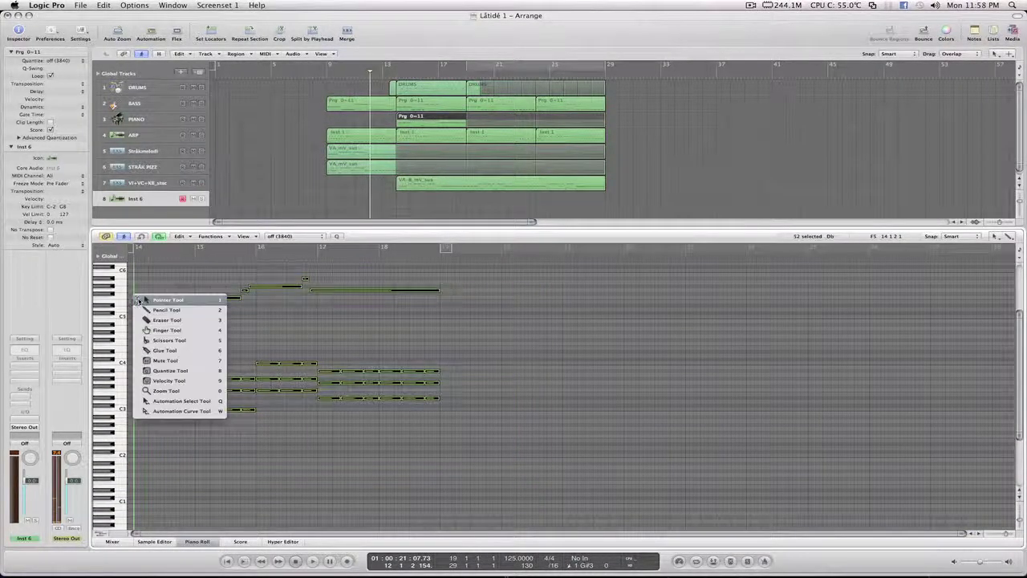
pyautogui.press('9')
pyautogui.moveTo(147, 383); pyautogui.dragTo(147, 360)
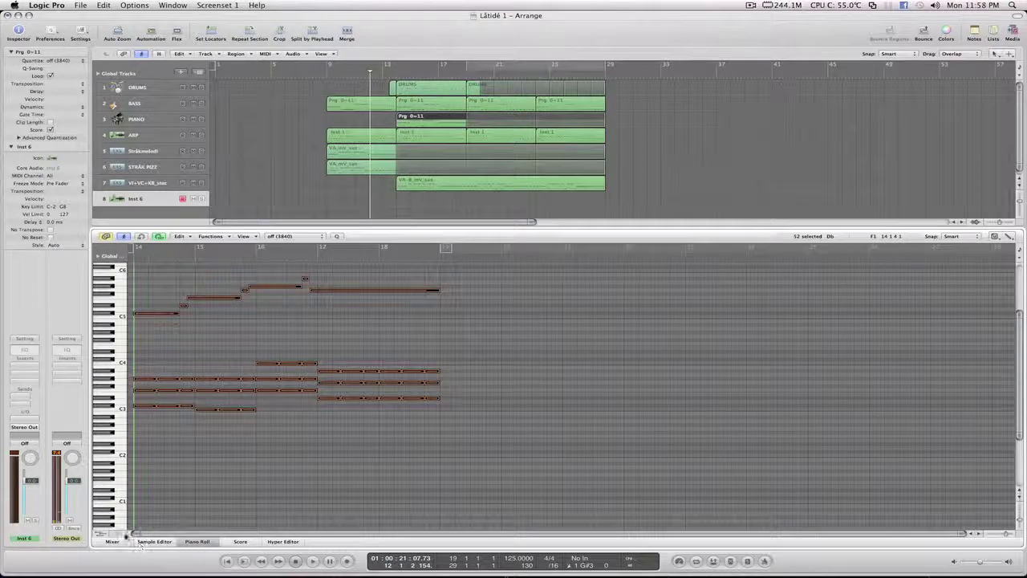
pyautogui.click(112, 542)
pyautogui.click(111, 541)
pyautogui.click(540, 258)
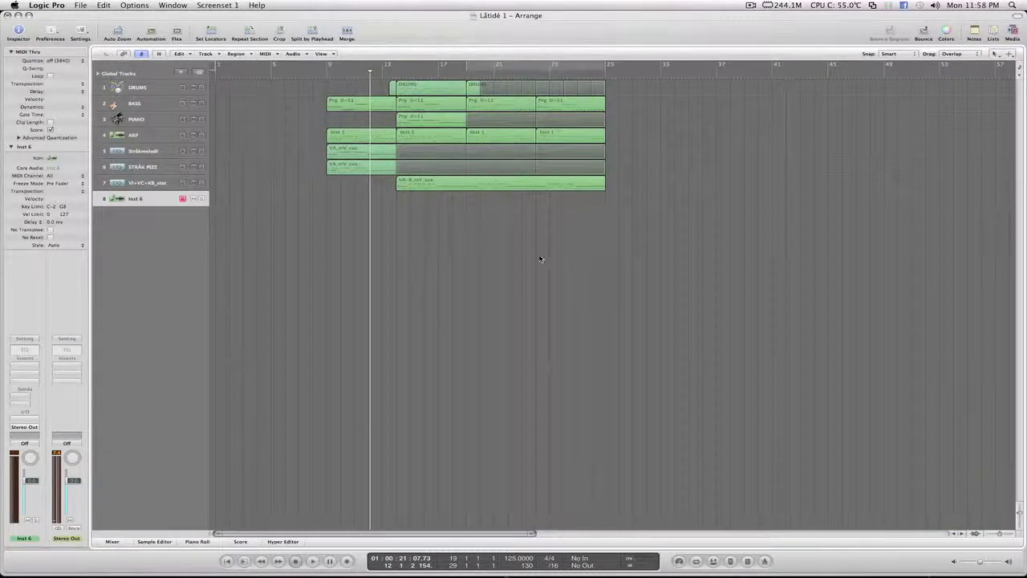
# Set the playhead to bar 9 and move the Stråkmelodi and STRÅK PIZZ regions to start at bar 14.
pyautogui.press(',')
pyautogui.press(',')
pyautogui.press(',')
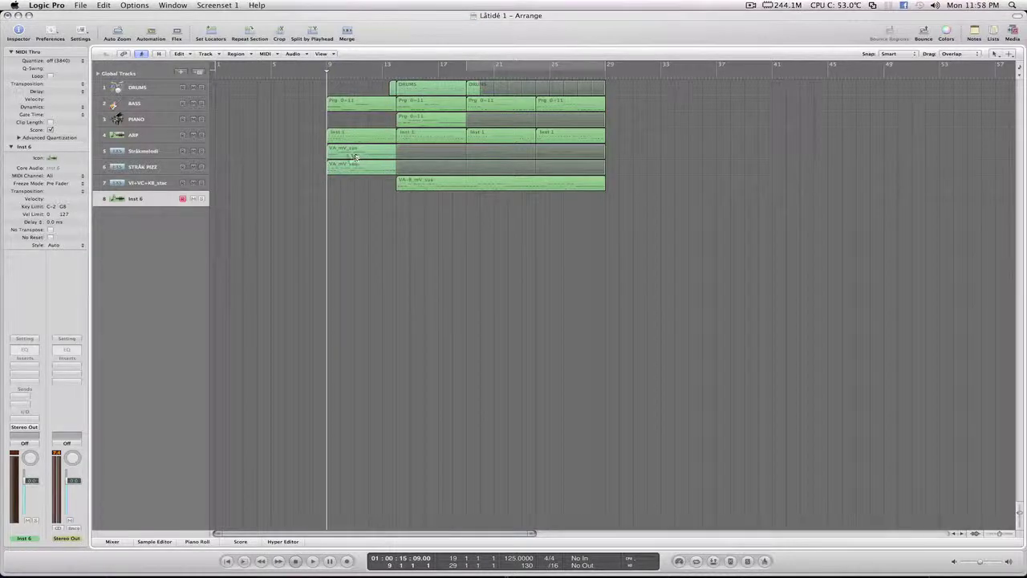
pyautogui.moveTo(355, 157); pyautogui.dragTo(403, 170)
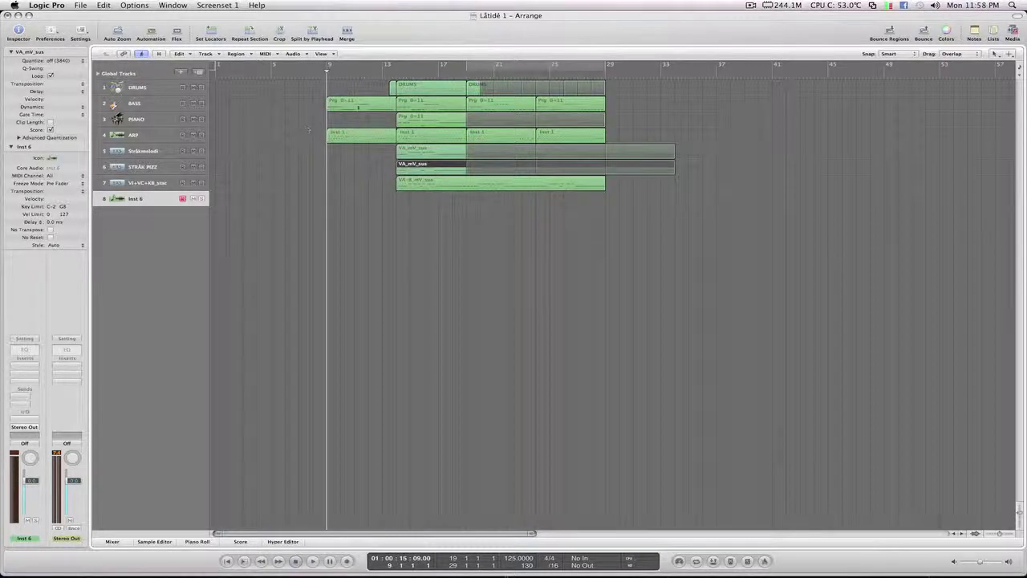
# Move the Stråkmelodi region to start at bar 9, and shorten the STRÅK PIZZ loop to end at about bar 29.
pyautogui.hotkey('shift', 'd')
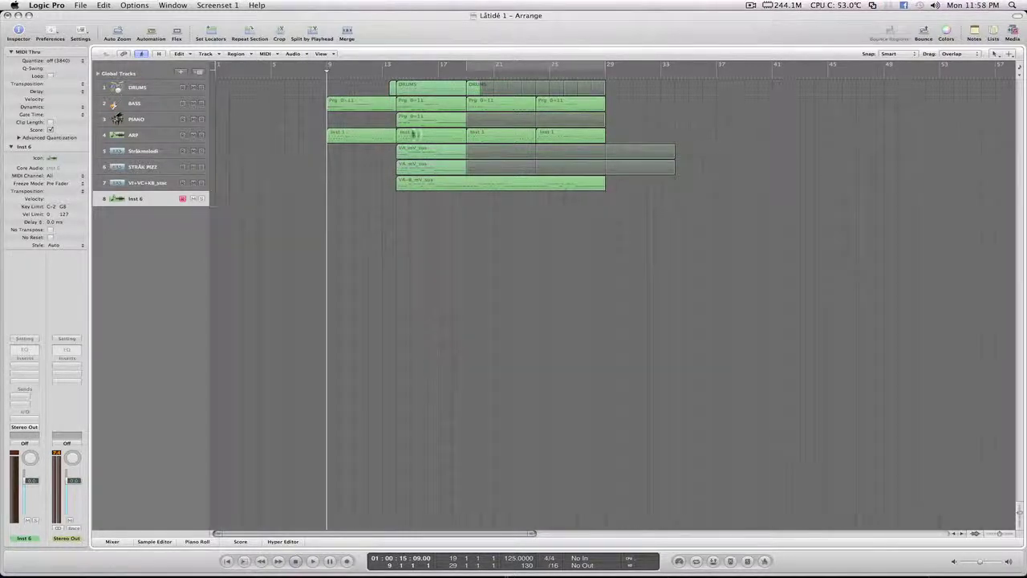
pyautogui.moveTo(427, 151); pyautogui.dragTo(360, 152)
pyautogui.press('super+shift+a')
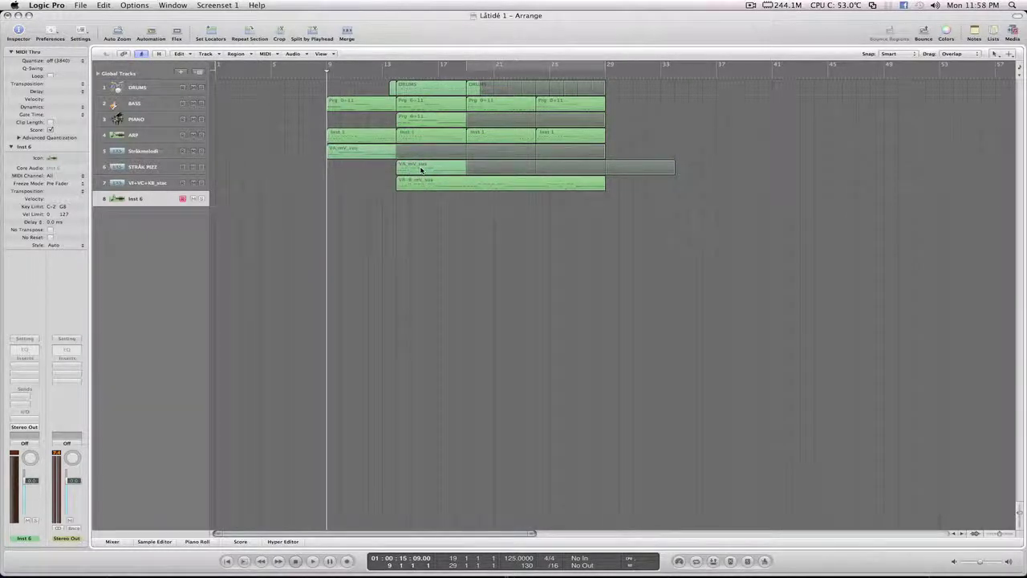
pyautogui.moveTo(421, 168); pyautogui.dragTo(424, 170)
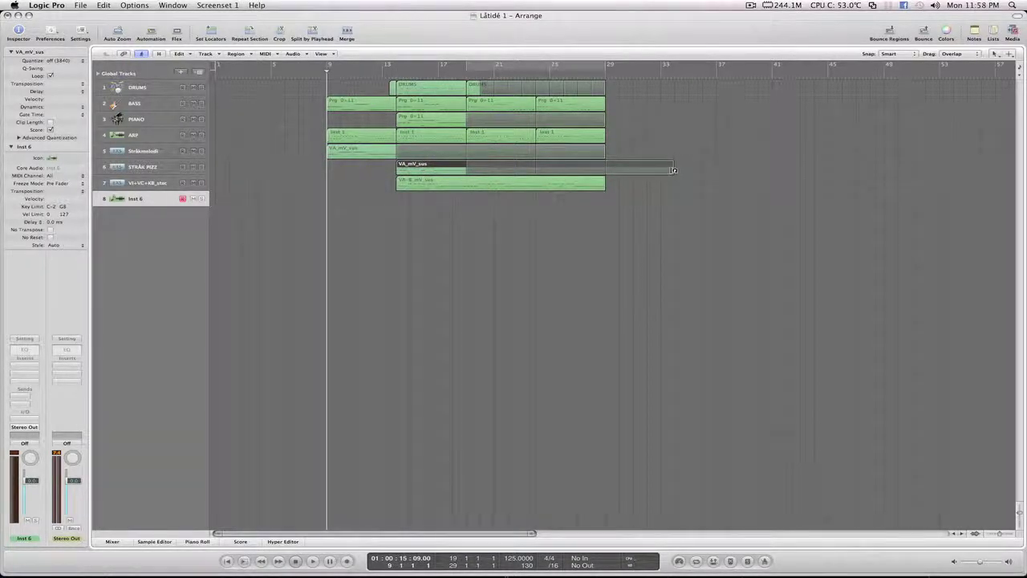
pyautogui.moveTo(674, 171); pyautogui.dragTo(606, 173)
# Play the intro and mute the first BASS region at bar 9.
pyautogui.press('space')
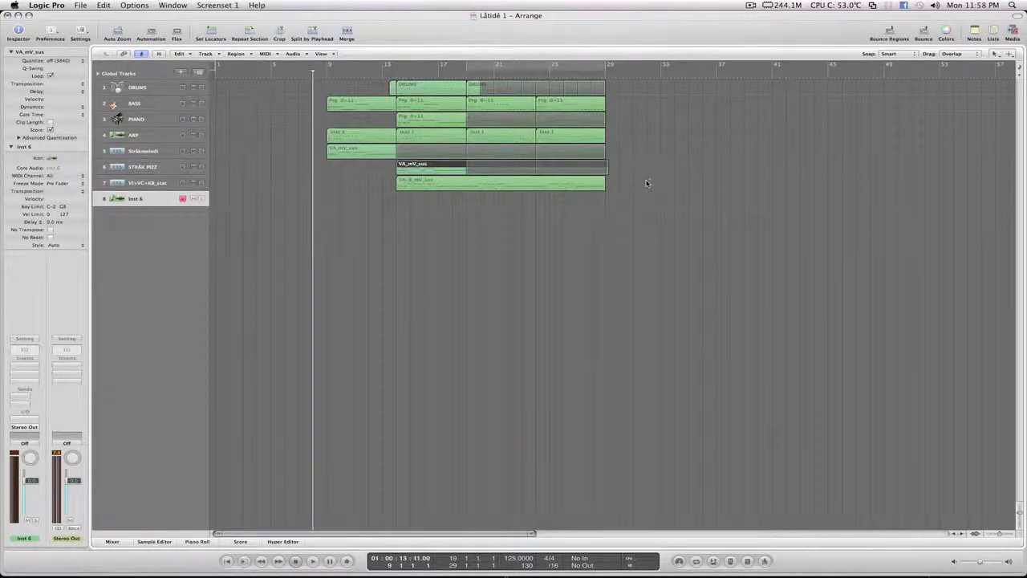
pyautogui.press('space')
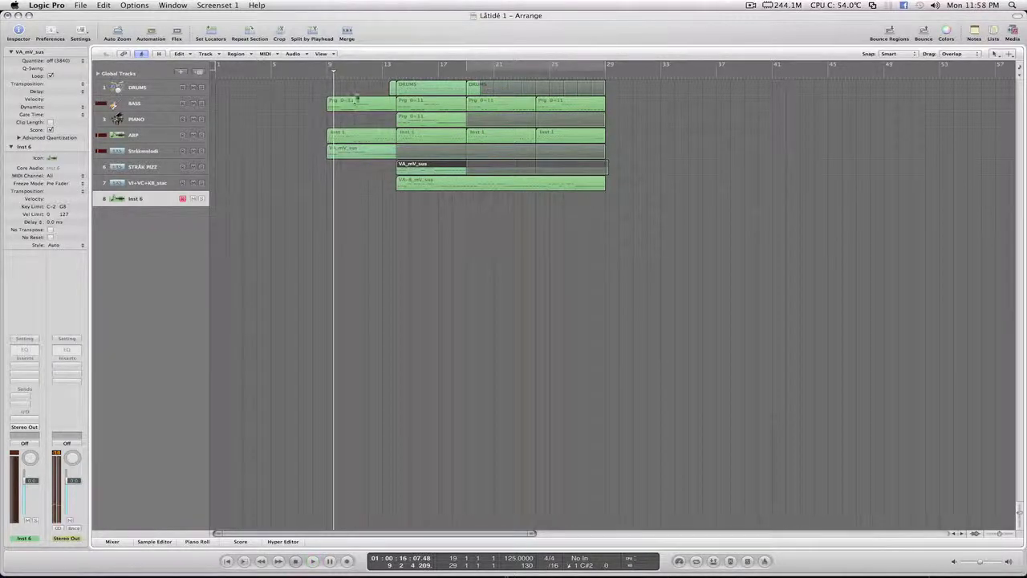
pyautogui.click(352, 103)
pyautogui.press('space')
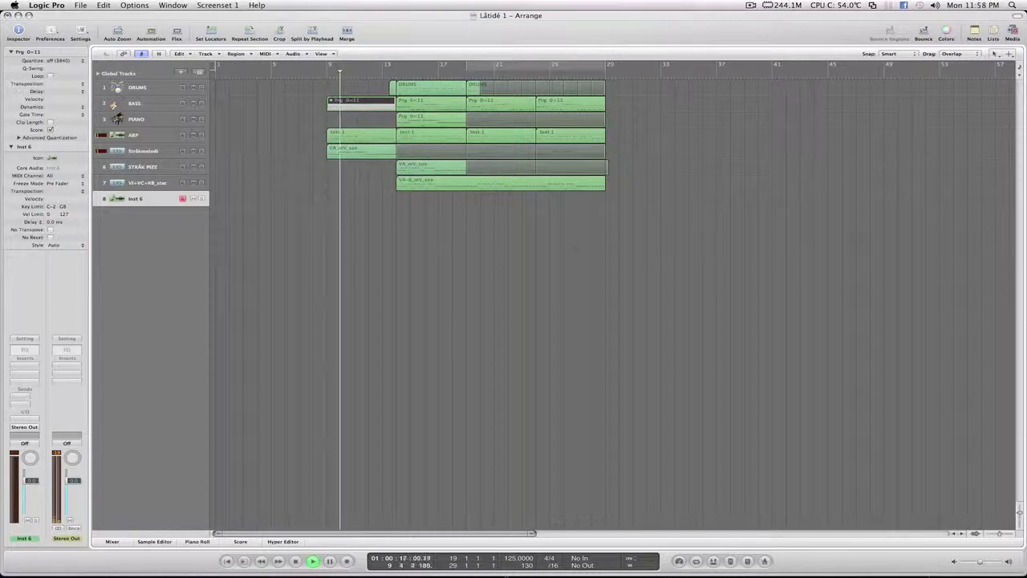
# Load the VA-B_mV_sus instrument from VSL Orkester, FIOL, 00 VA_BASIC_SET into the Stråkmelodi track's EXS24, and close the plug-in.
pyautogui.click(143, 151)
pyautogui.click(112, 541)
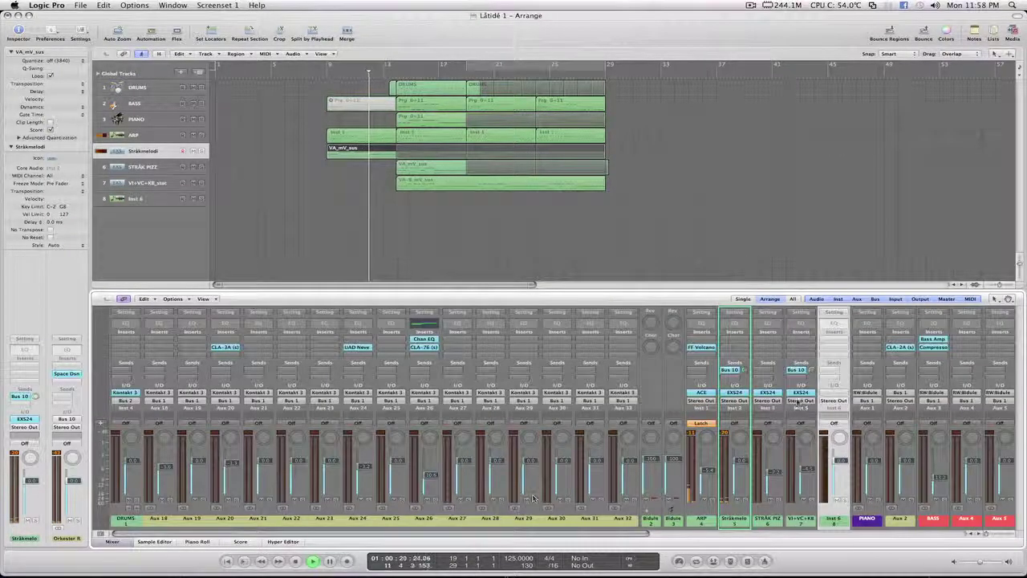
pyautogui.click(737, 392)
pyautogui.click(281, 77)
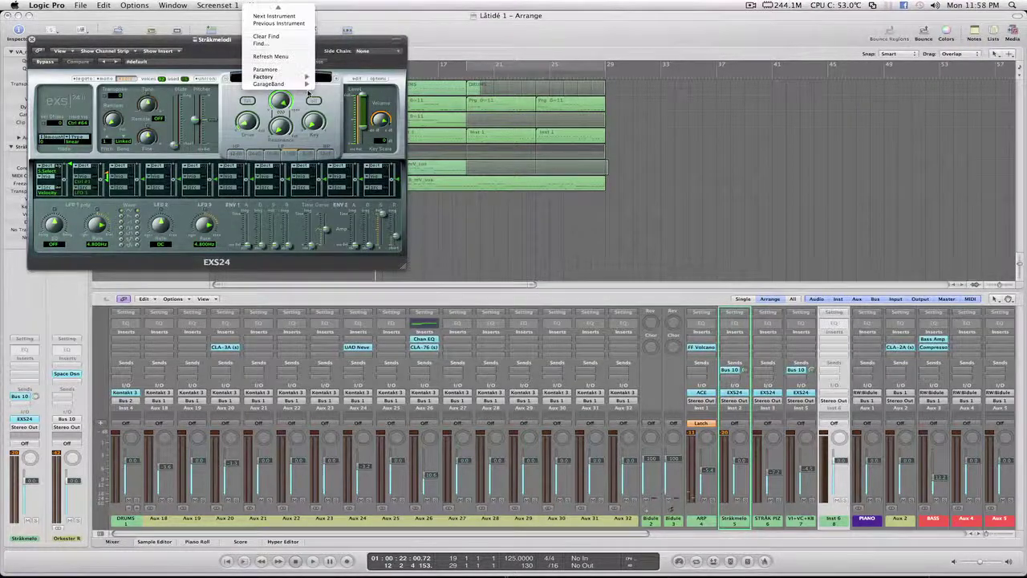
pyautogui.moveTo(273, 76)
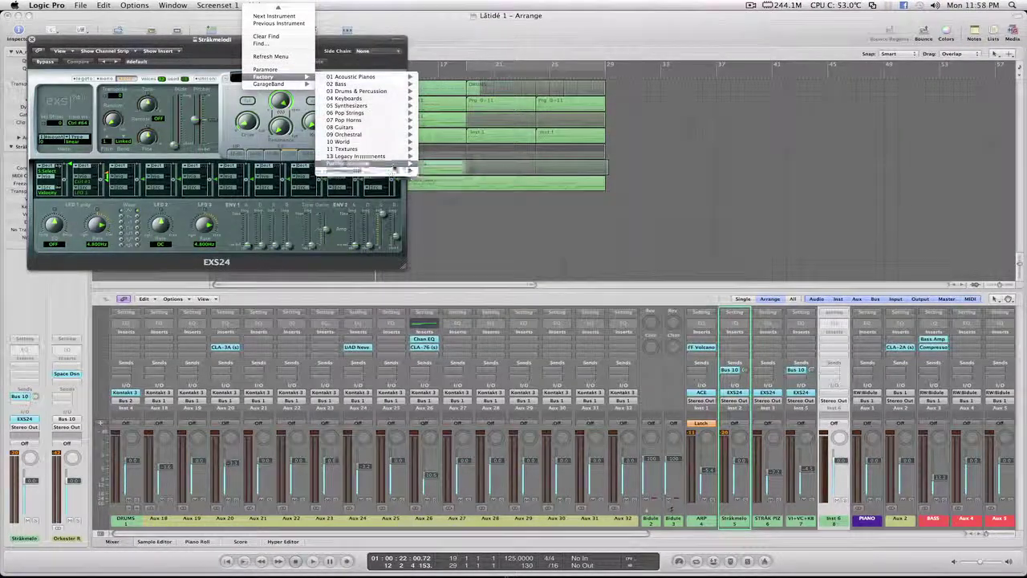
pyautogui.moveTo(388, 162)
pyautogui.moveTo(449, 170)
pyautogui.moveTo(576, 172)
pyautogui.moveTo(682, 171)
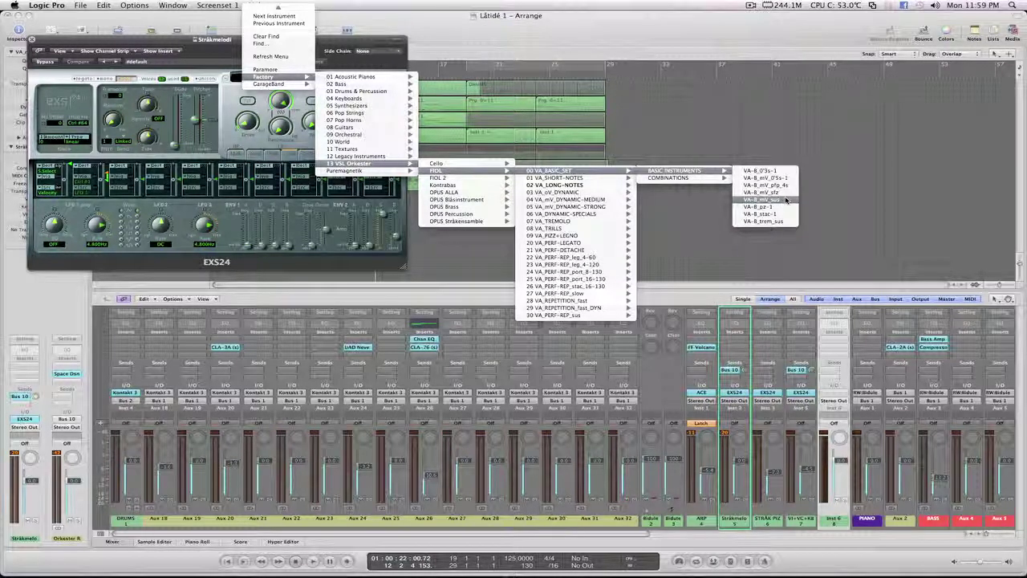
pyautogui.click(785, 200)
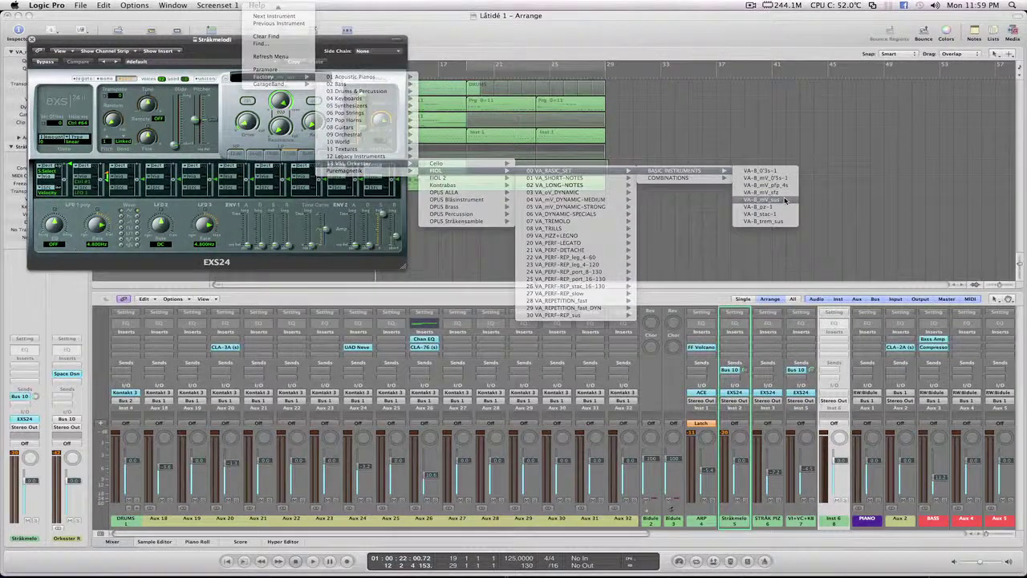
pyautogui.click(32, 39)
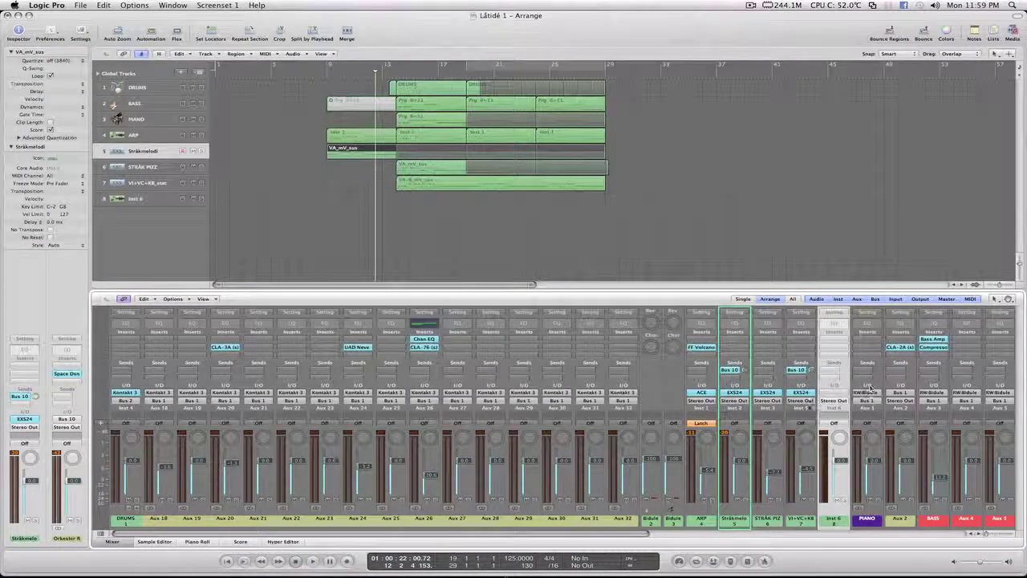
# Raise the velocity of the notes in the Stråkmelodi region, and bring the mixer back into view.
pyautogui.doubleClick(333, 148)
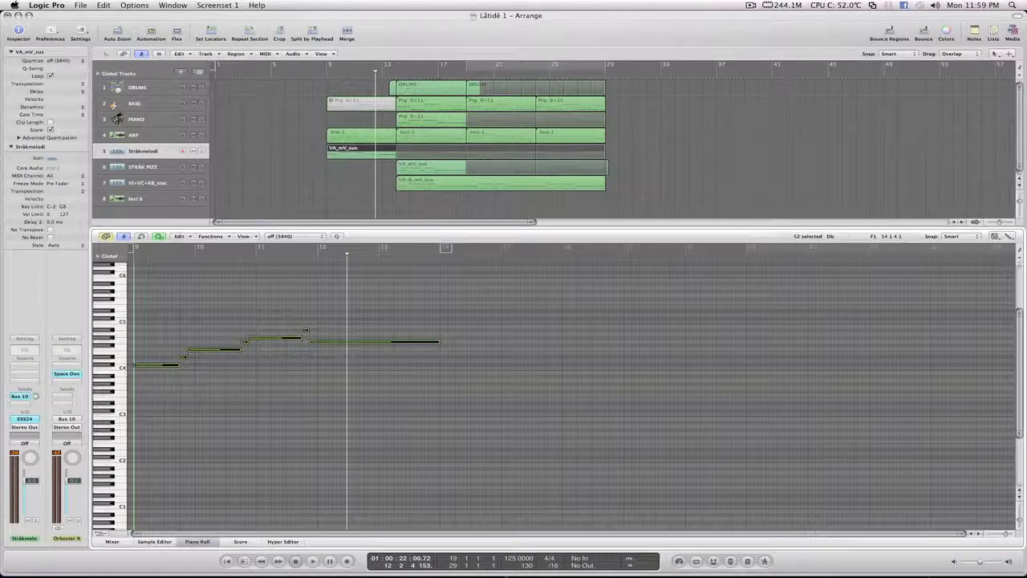
pyautogui.press('Escape')
pyautogui.press('Escape')
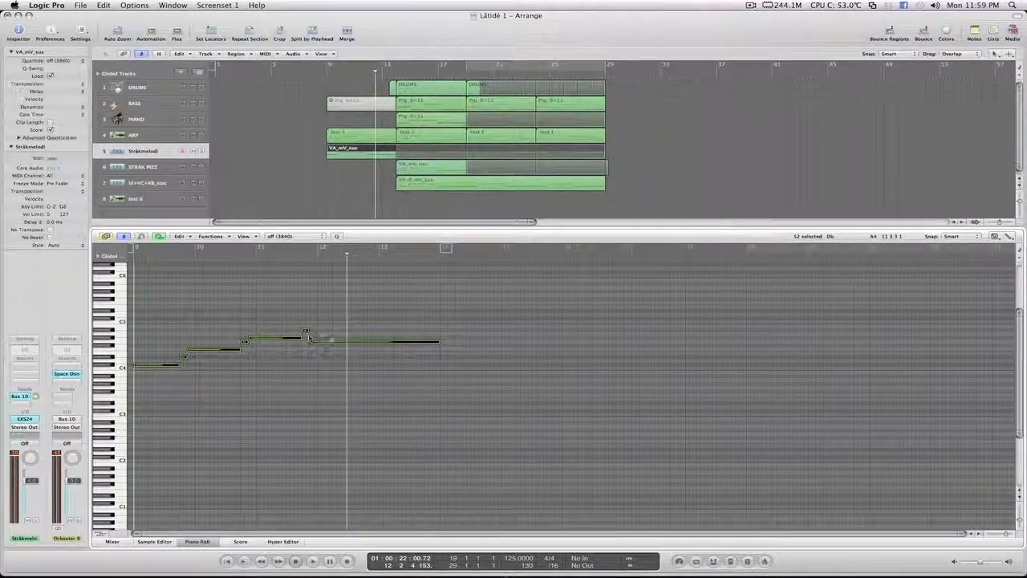
pyautogui.moveTo(327, 343); pyautogui.dragTo(324, 336)
pyautogui.click(112, 542)
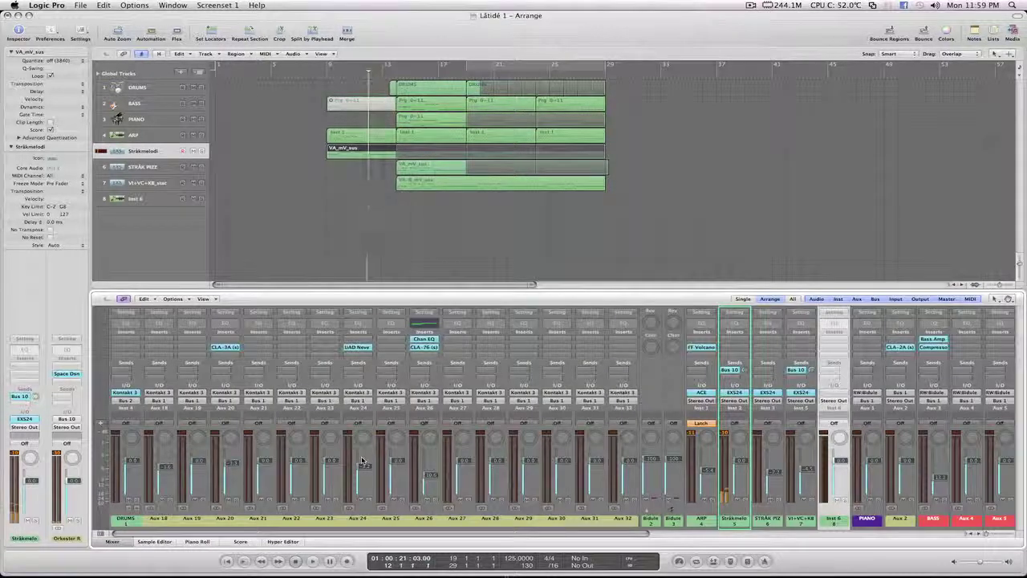
# During playback, raise the Stråkmelodi channel's Bus 10 send and set its volume to about -4 dB.
pyautogui.press('space')
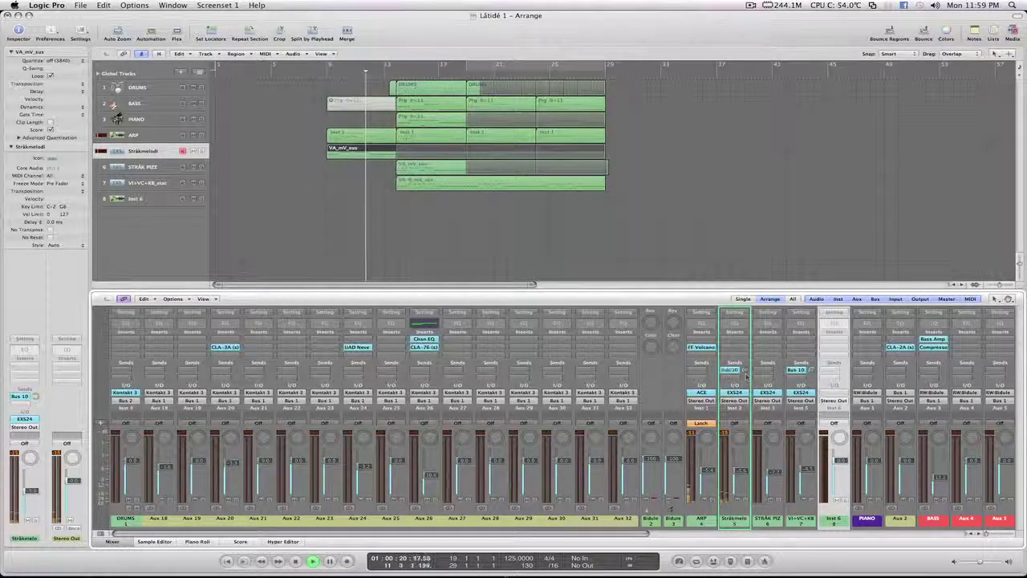
pyautogui.moveTo(744, 370); pyautogui.dragTo(744, 364)
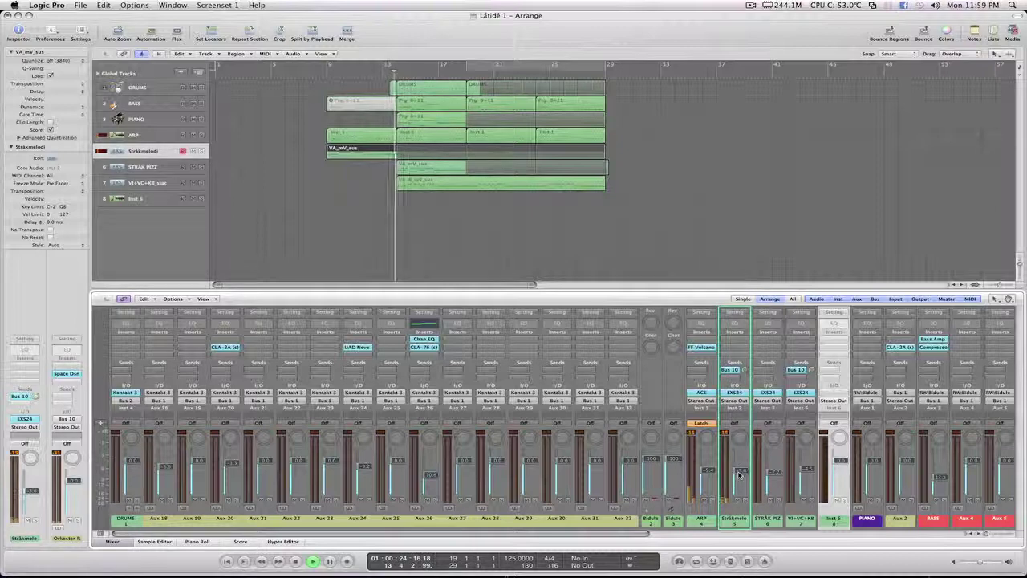
pyautogui.moveTo(741, 470); pyautogui.dragTo(741, 469)
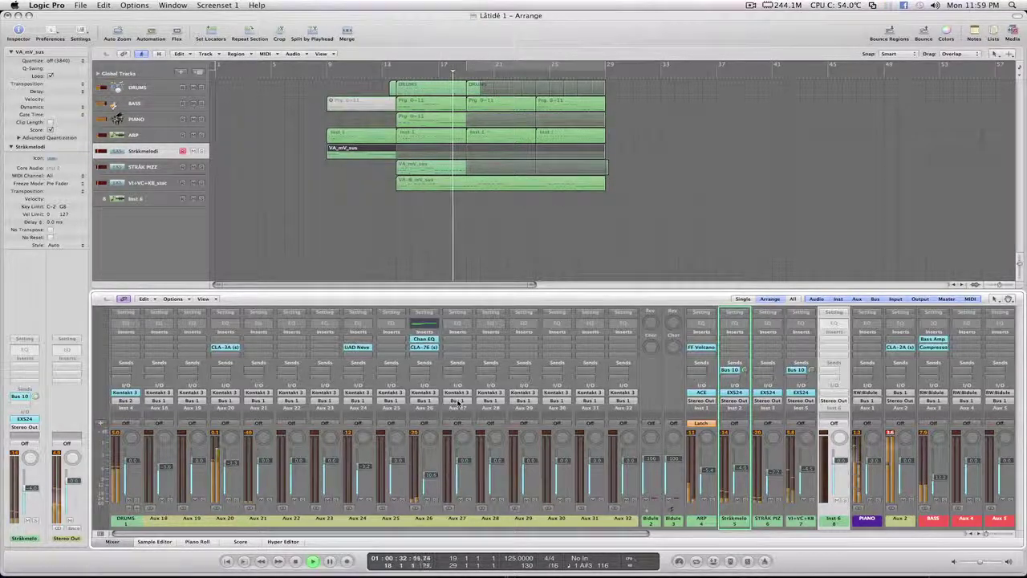
# Solo the VI+VC+KB_stac and STRÅK PIZZ tracks and play them together from bar 14.
pyautogui.click(200, 184)
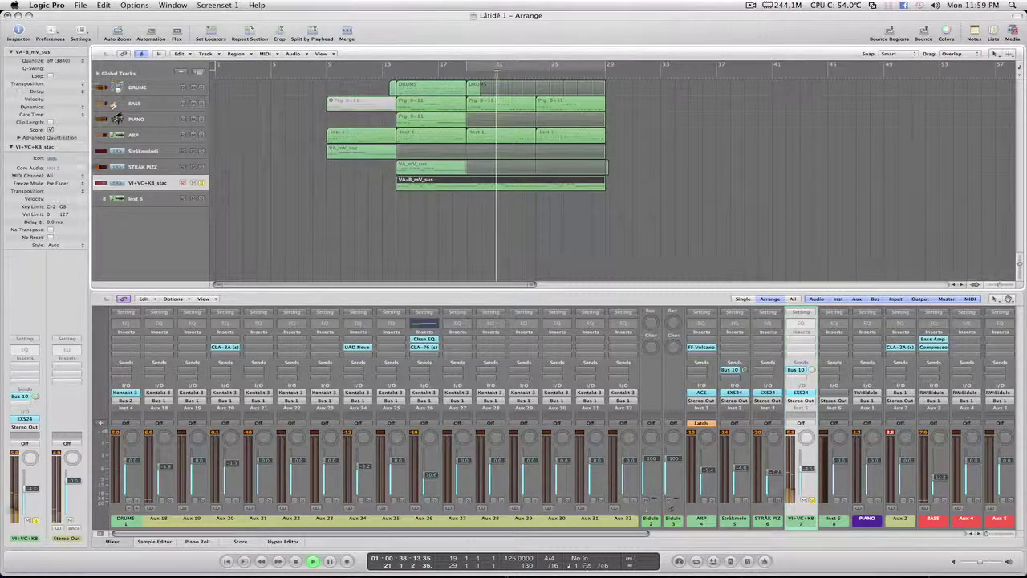
pyautogui.press('space')
pyautogui.press(',')
pyautogui.press(',')
pyautogui.press(',')
pyautogui.press(',')
pyautogui.press(',')
pyautogui.press(',')
pyautogui.press(',')
pyautogui.press(',')
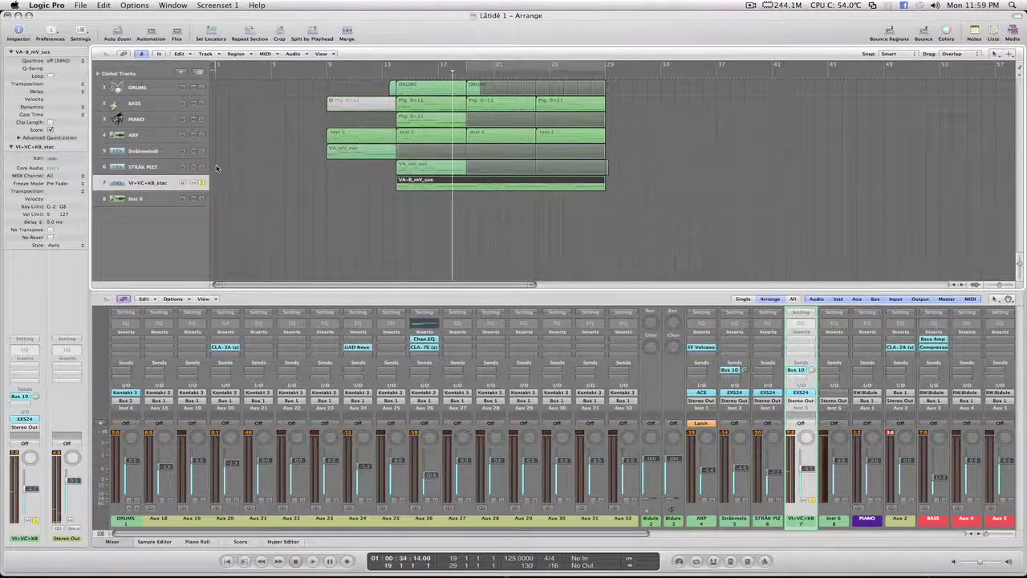
pyautogui.click(127, 170)
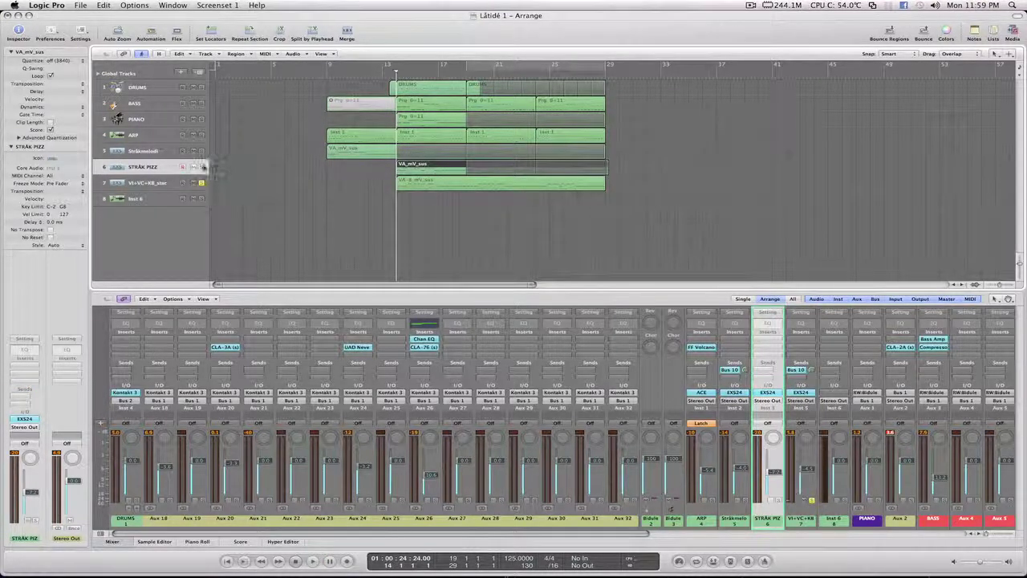
pyautogui.press('space')
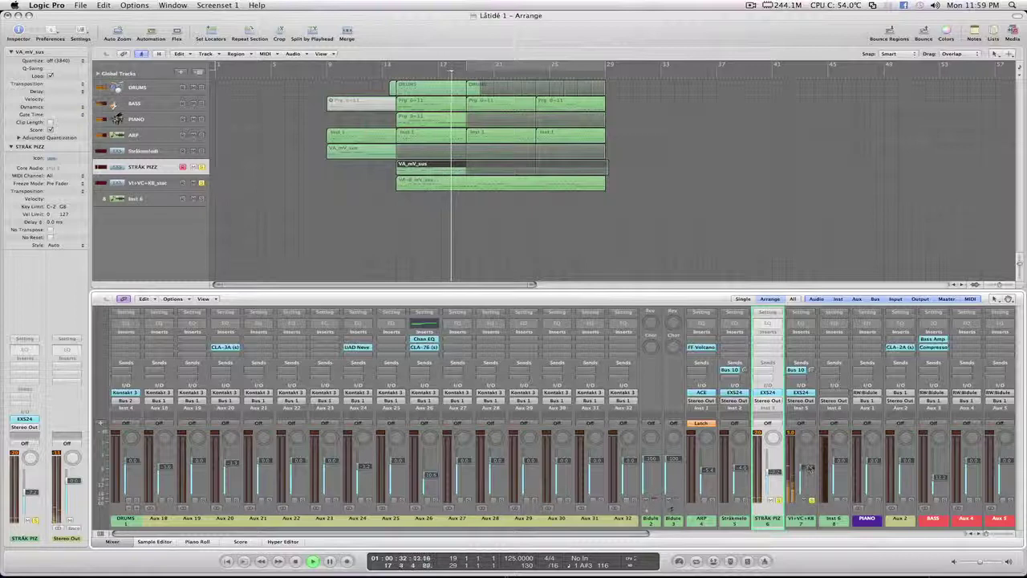
pyautogui.press('space')
# Move the old STRÅK PIZZ region out to about bar 44, muted, and copy the VI+VC+KB_stac region onto that track at bar 14.
pyautogui.click(414, 207)
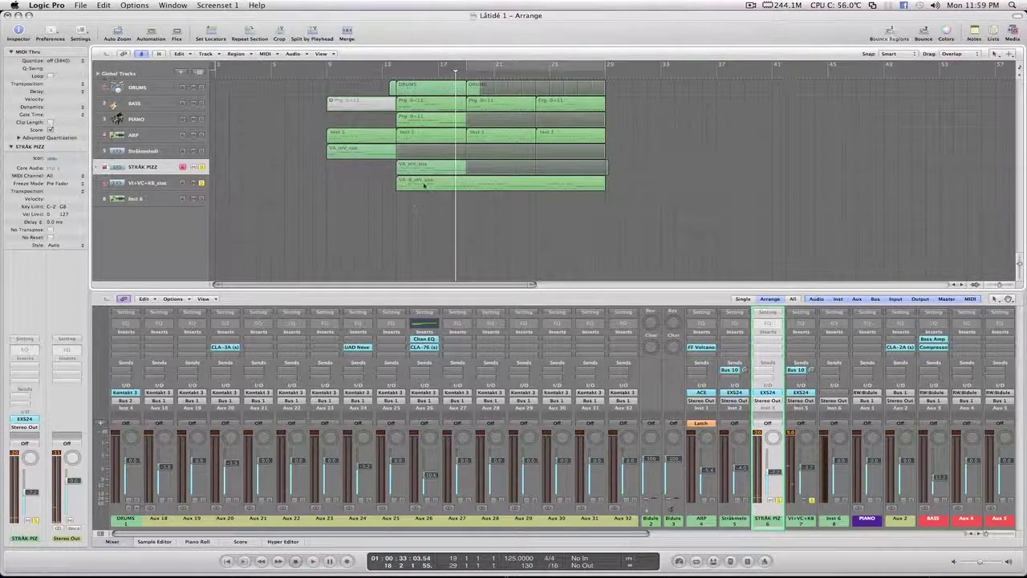
pyautogui.click(424, 171)
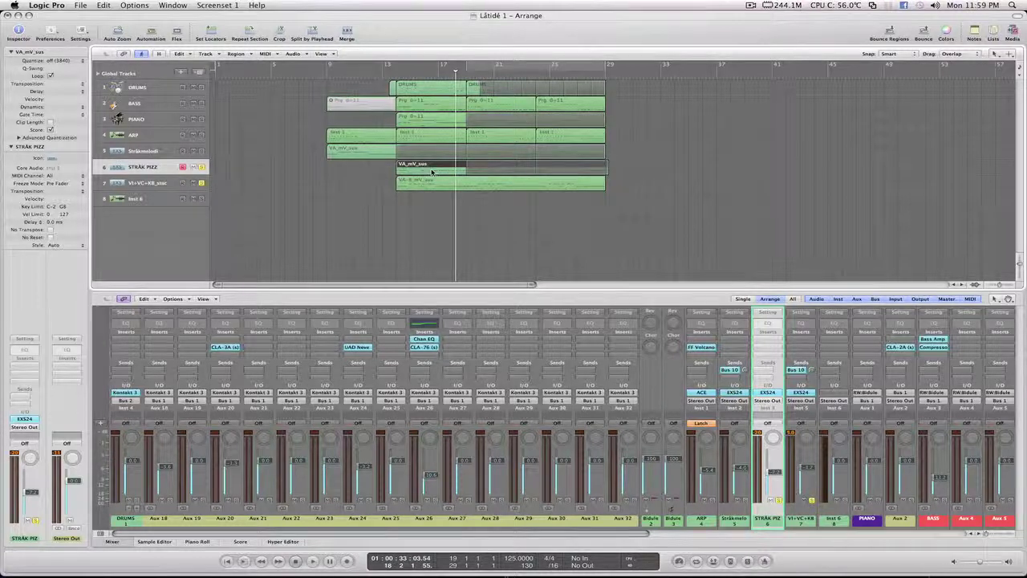
pyautogui.moveTo(432, 172); pyautogui.dragTo(845, 170)
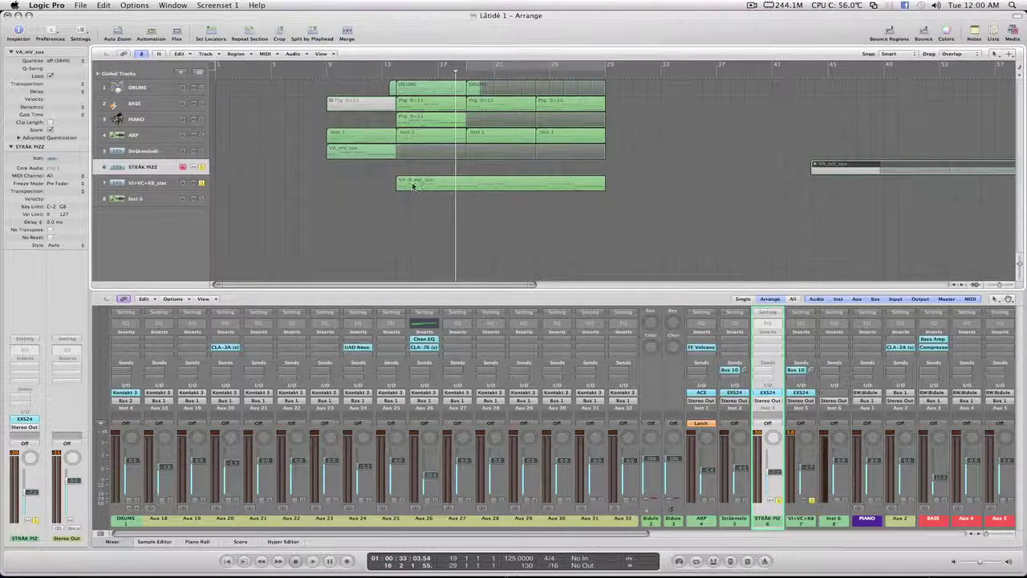
pyautogui.keyDown('alt'); pyautogui.moveTo(414, 182); pyautogui.dragTo(415, 167); pyautogui.keyUp('alt')
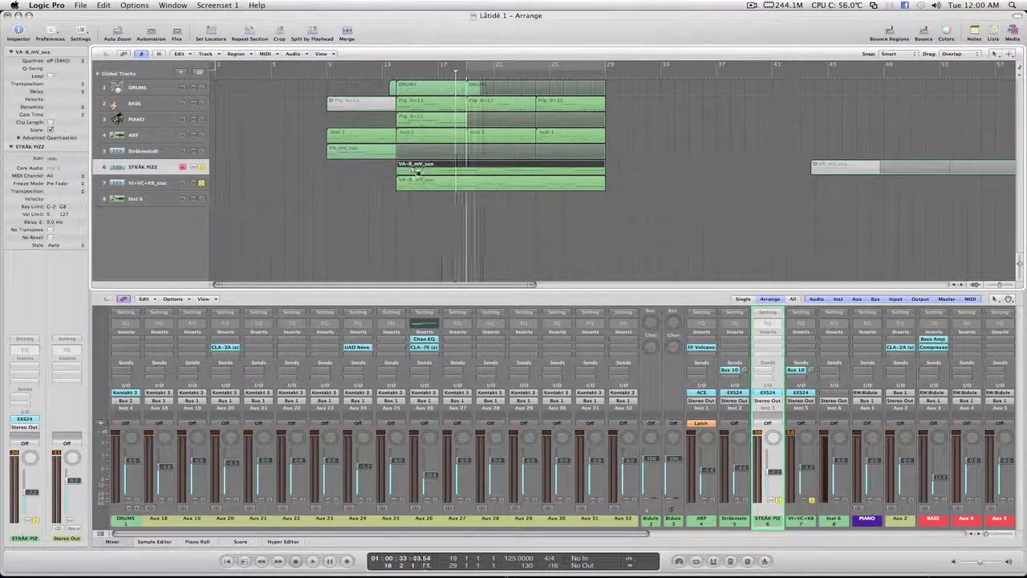
# Rewind and play the copied region on the soloed STRÅK PIZZ track.
pyautogui.press(',')
pyautogui.press(',')
pyautogui.press('space')
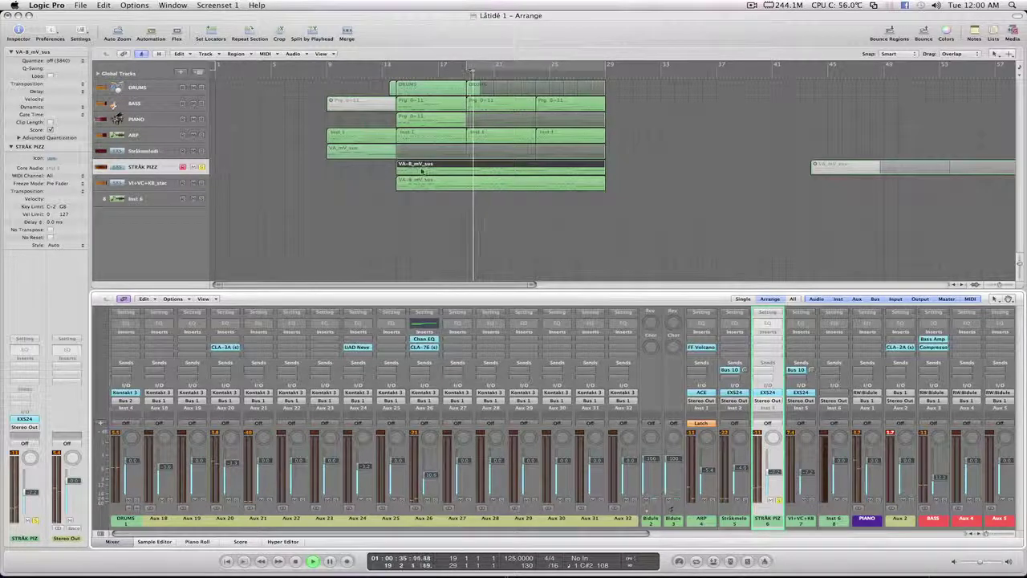
# Transpose the upper and lower notes of the copied STRÅK PIZZ region up one octave in the Piano Roll.
pyautogui.press('p')
pyautogui.scroll(3, 260, 438)
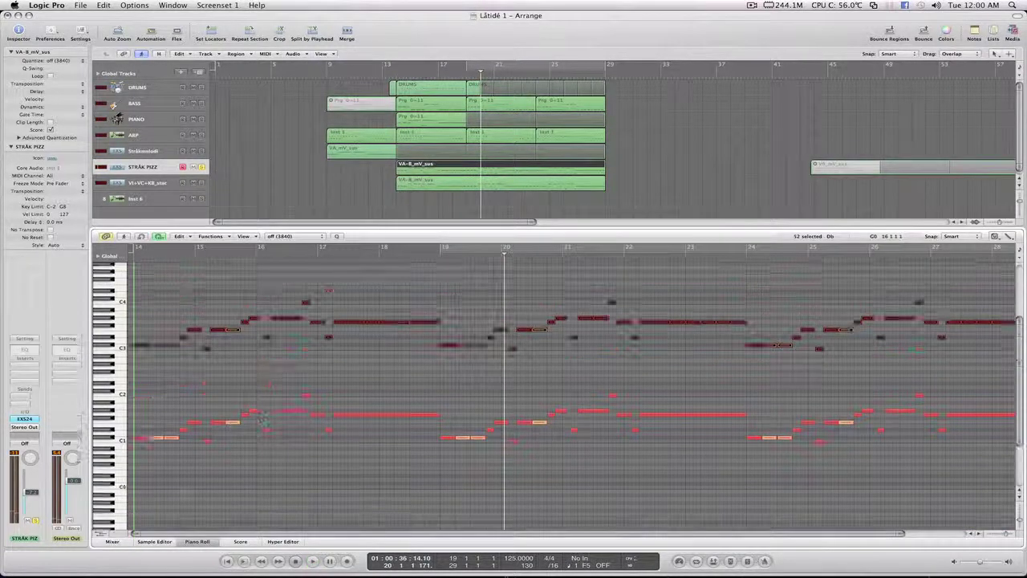
pyautogui.moveTo(149, 460); pyautogui.dragTo(250, 497)
pyautogui.moveTo(489, 439); pyautogui.dragTo(1015, 392)
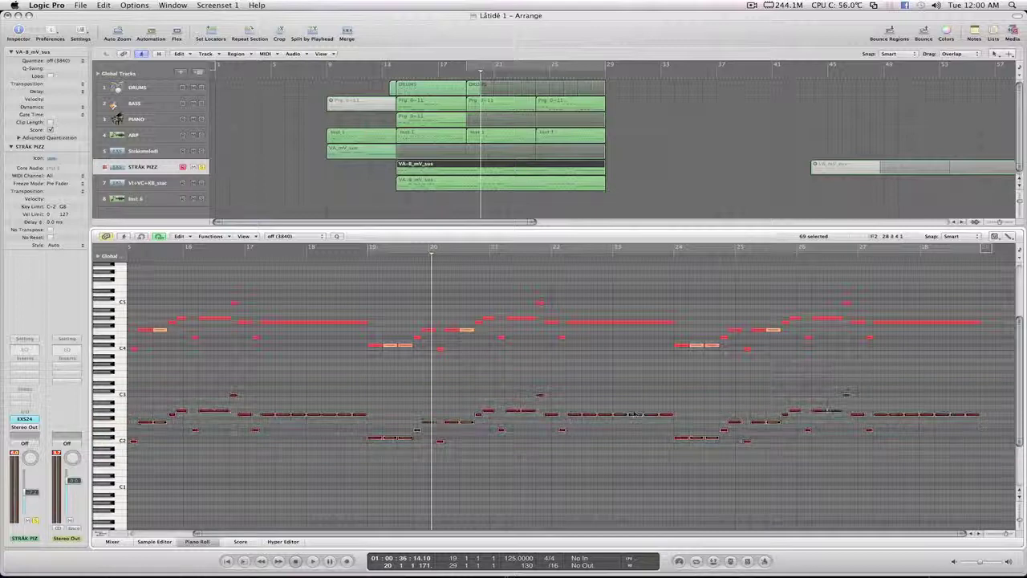
pyautogui.scroll(3, 802, 413)
# Rewind to bar 14 and play the transposed STRÅK PIZZ part.
pyautogui.press(',')
pyautogui.press(',')
pyautogui.press(',')
pyautogui.press(',')
pyautogui.press(',')
pyautogui.press(',')
pyautogui.press(',')
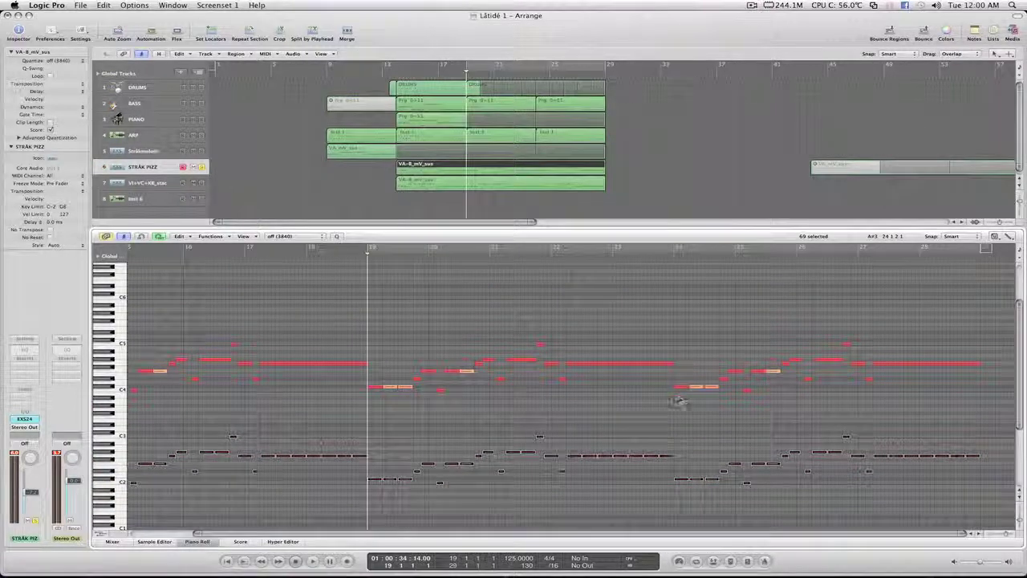
pyautogui.press('space')
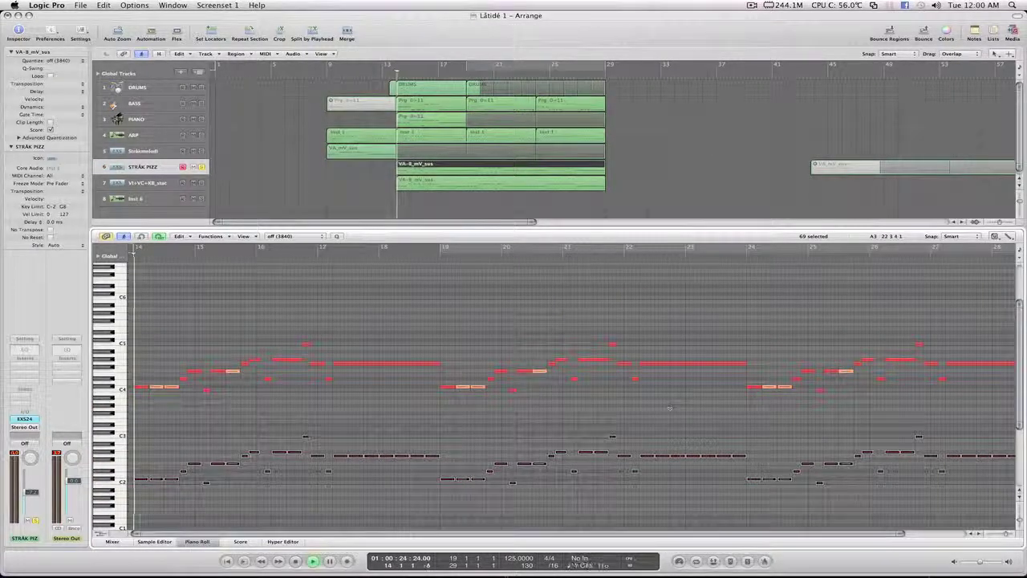
# Add a send from the STRÅK PIZZ channel to Bus 10, and bring the orchestra reverb aux into view in the mixer.
pyautogui.press('x')
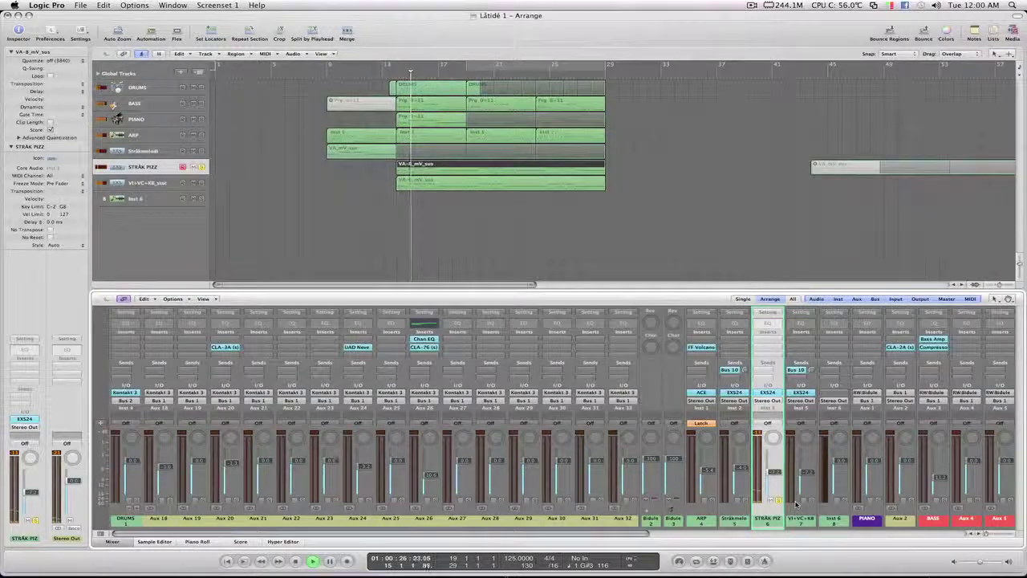
pyautogui.click(768, 369)
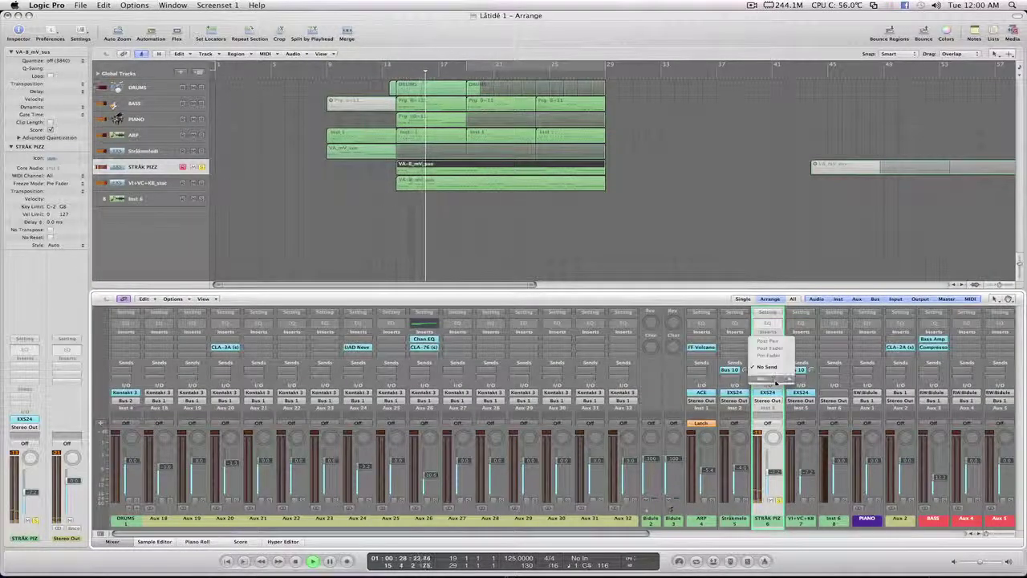
pyautogui.moveTo(777, 382)
pyautogui.click(804, 392)
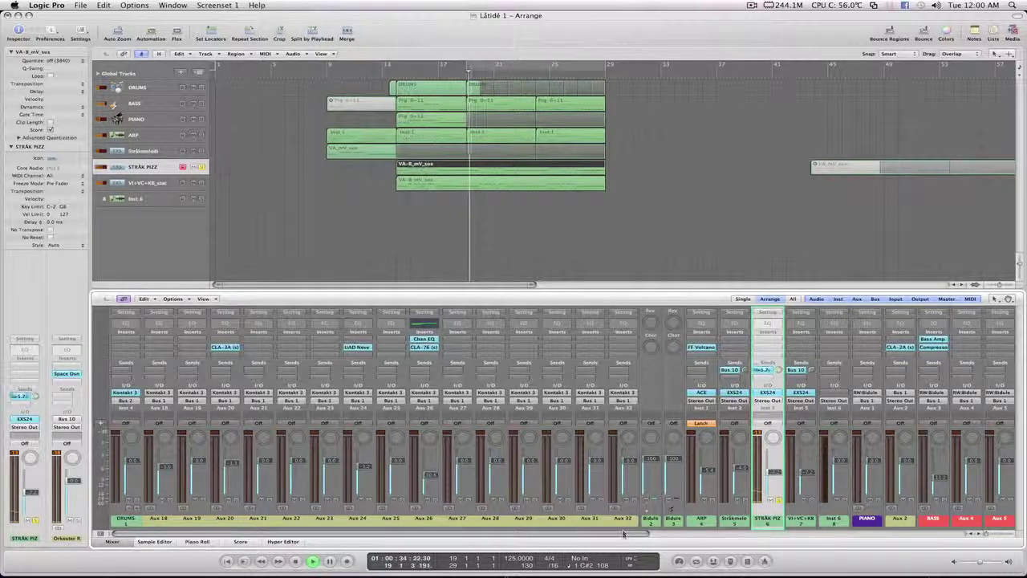
pyautogui.moveTo(624, 534); pyautogui.dragTo(924, 531)
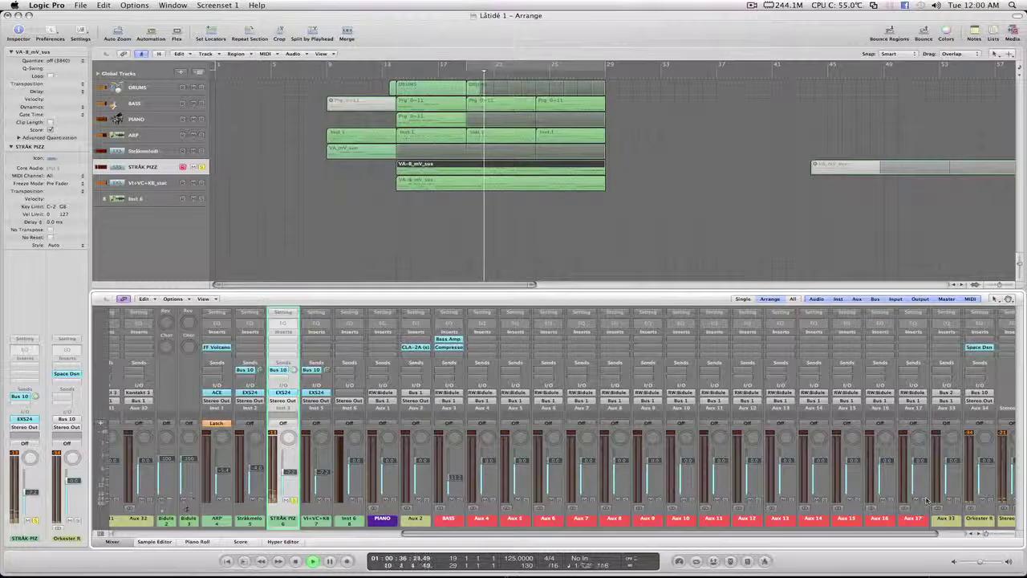
# Open Space Designer on the orchestra reverb aux and load the Lexicon 480 Hall preset P229 - 3.3 Seconds A.
pyautogui.click(979, 348)
pyautogui.click(535, 312)
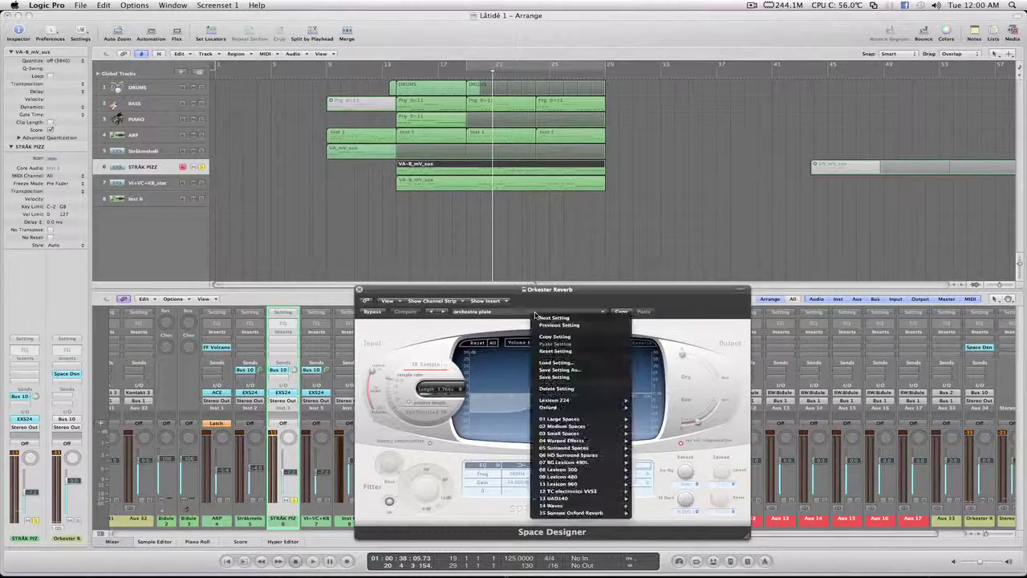
pyautogui.moveTo(586, 477)
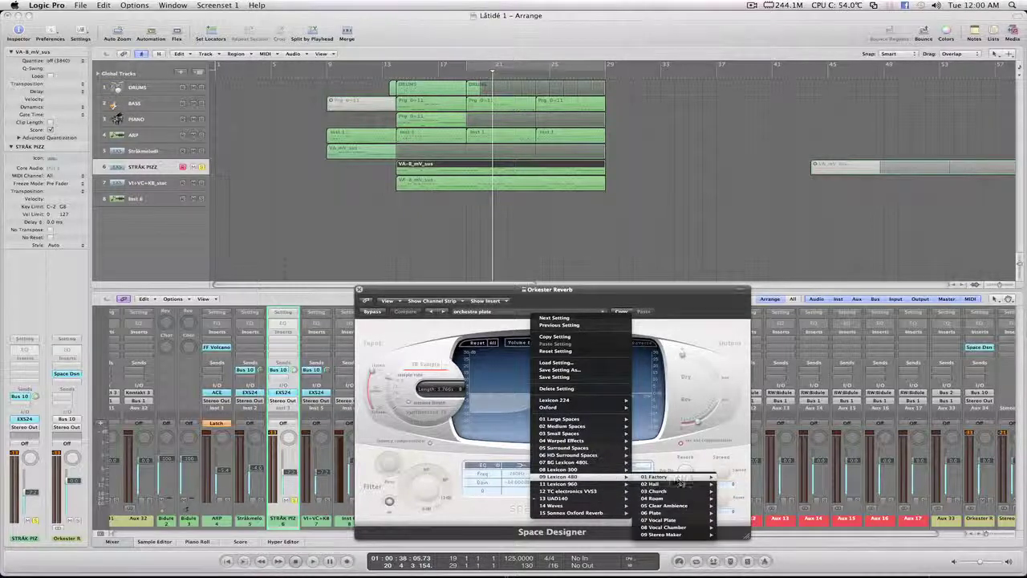
pyautogui.moveTo(683, 492)
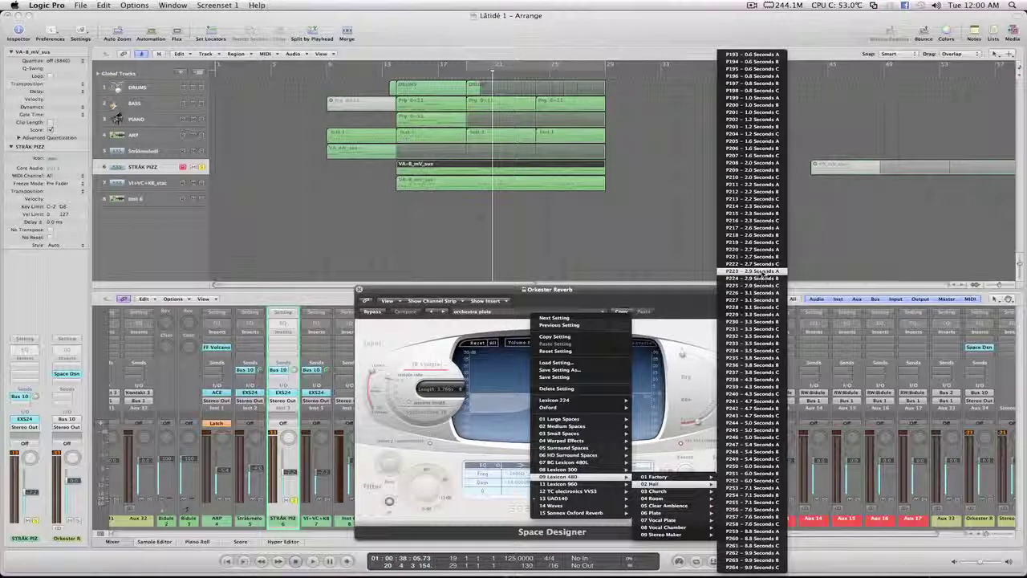
pyautogui.click(745, 316)
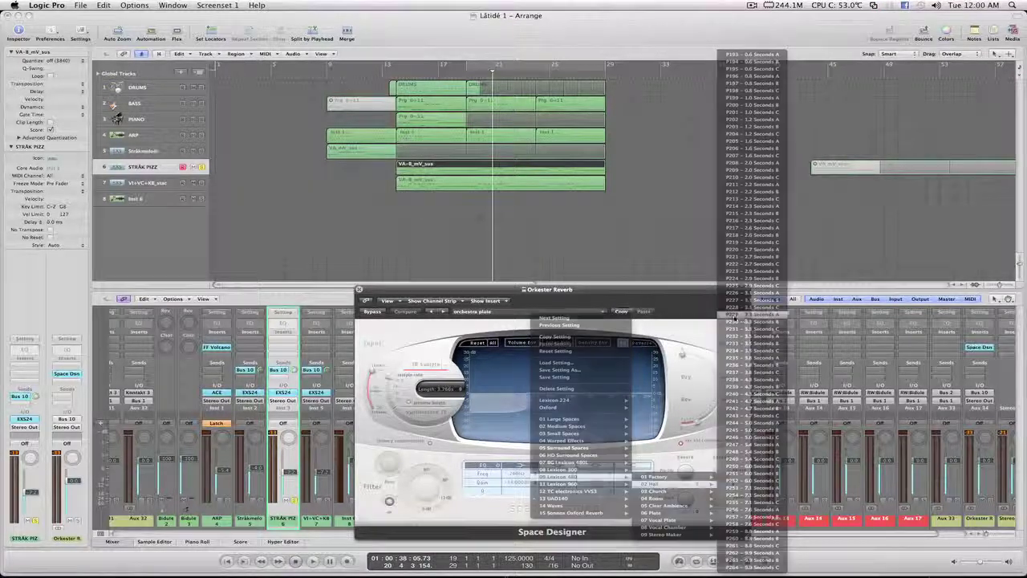
# Rewind to bar 14 and play the soloed STRÅK PIZZ part through the new hall reverb.
pyautogui.press('space')
pyautogui.press(',')
pyautogui.press(',')
pyautogui.press(',')
pyautogui.press(',')
pyautogui.press(',')
pyautogui.press(',')
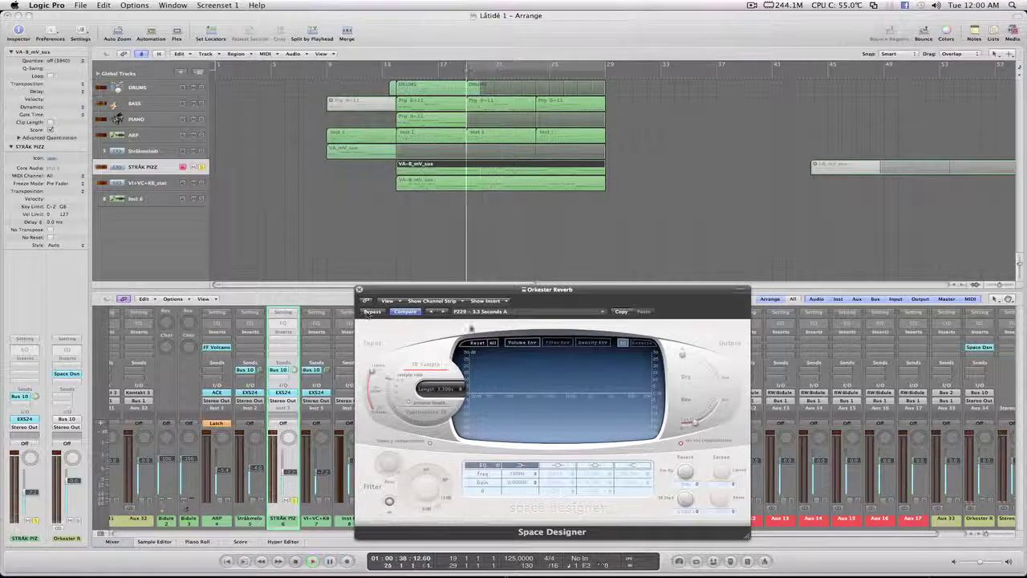
pyautogui.press('space')
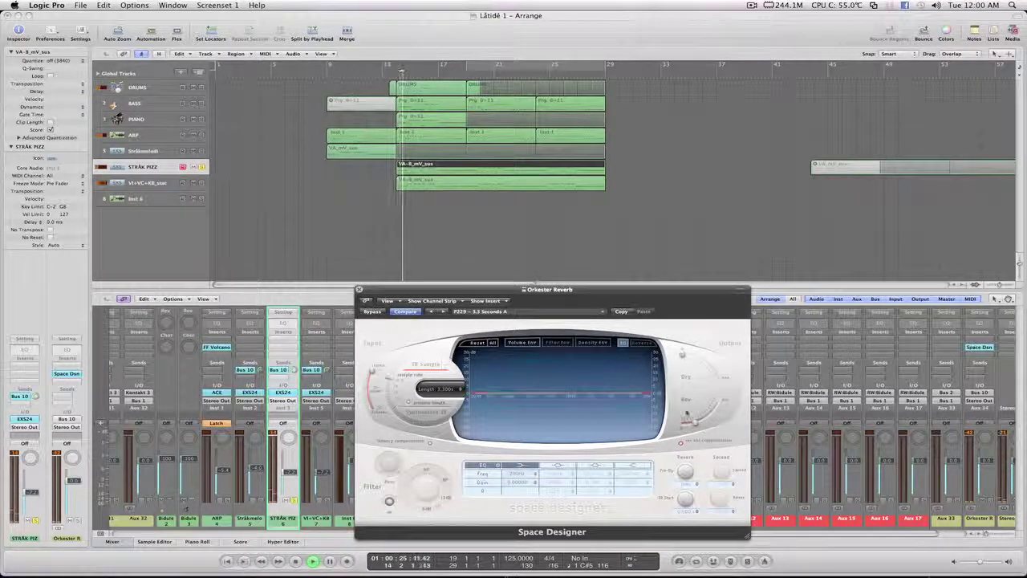
# Load the shorter Lexicon 480 Hall preset P211 - 2.2 Seconds A in the orchestra reverb.
pyautogui.click(538, 313)
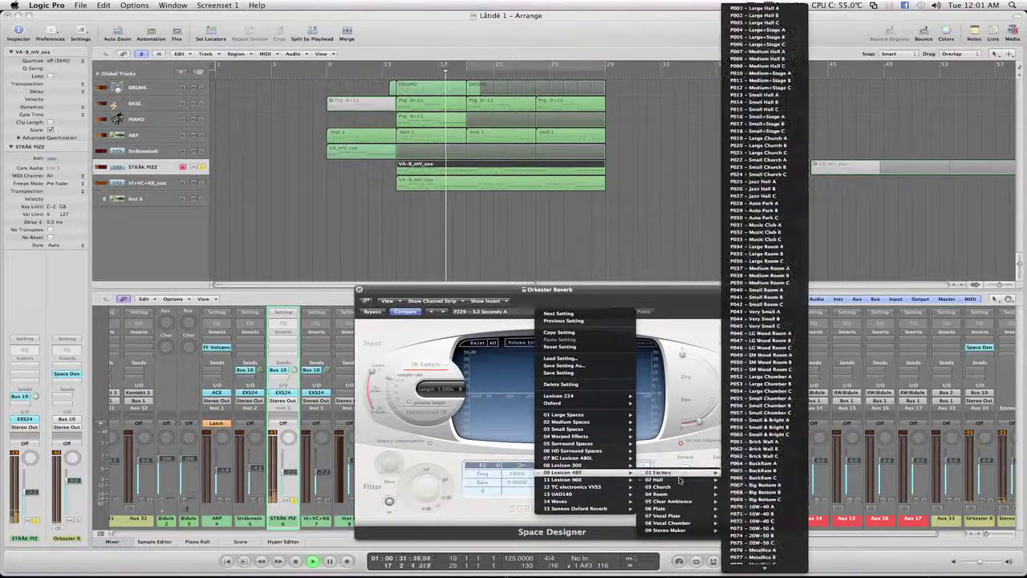
pyautogui.moveTo(660, 479)
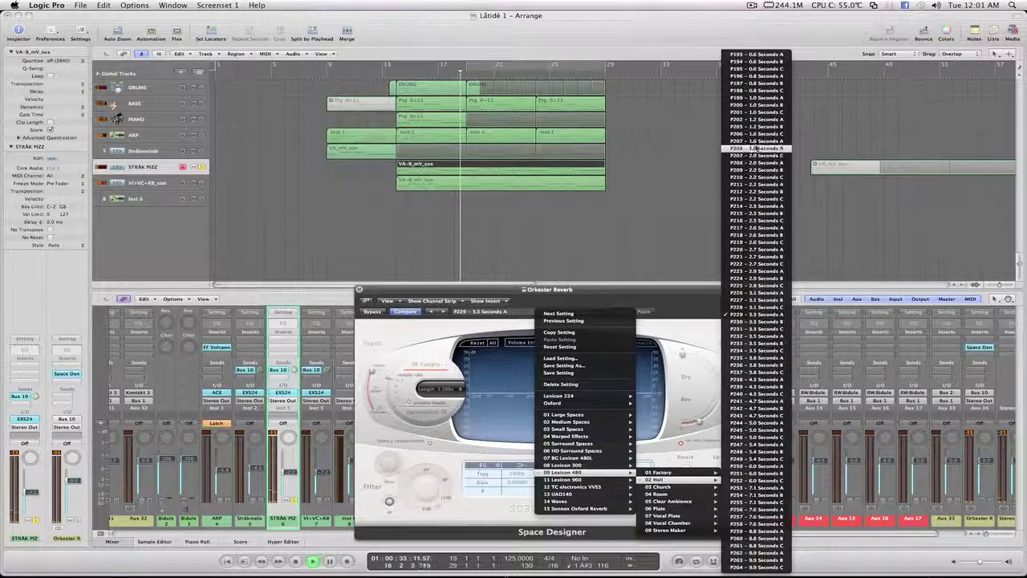
pyautogui.click(734, 184)
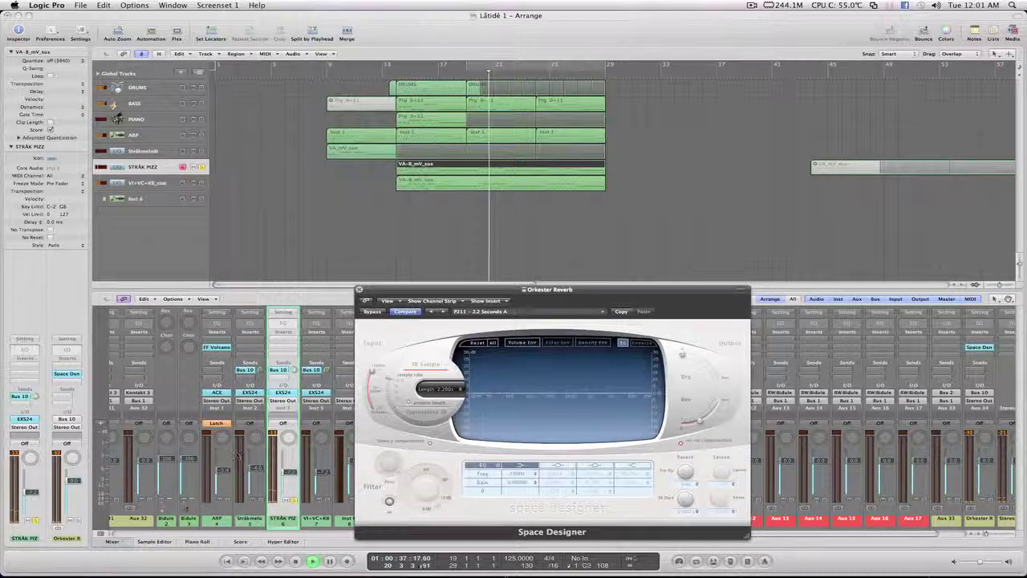
# Unsolo STRÅK PIZZ, play the full arrangement from about bar 9, and close the Space Designer window.
pyautogui.click(292, 500)
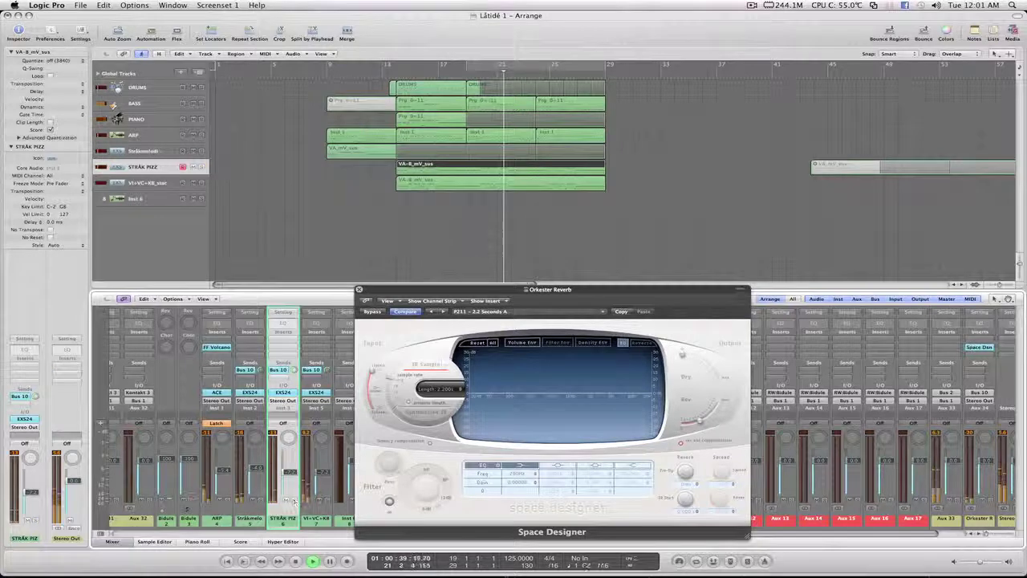
pyautogui.click(325, 76)
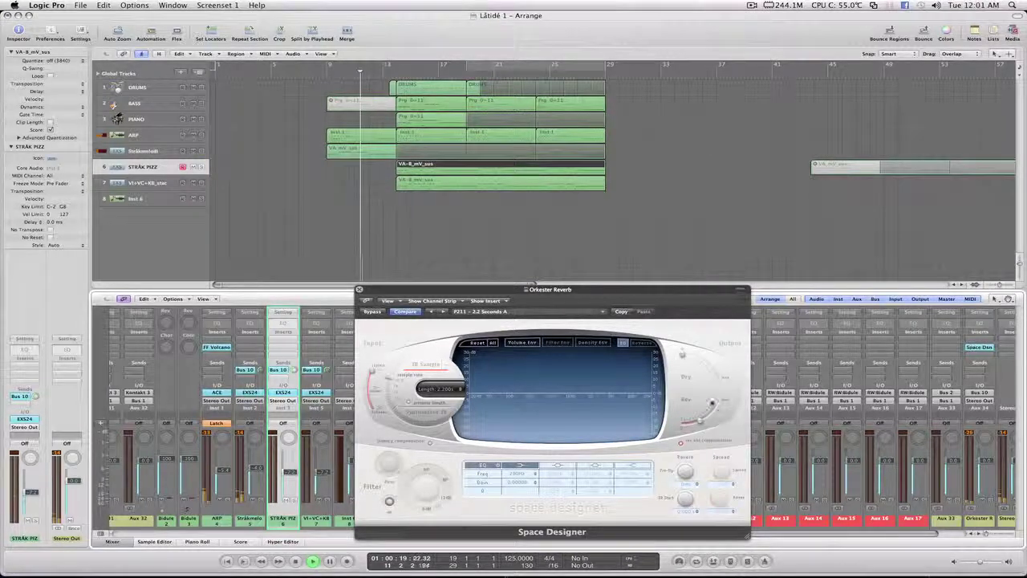
pyautogui.click(360, 290)
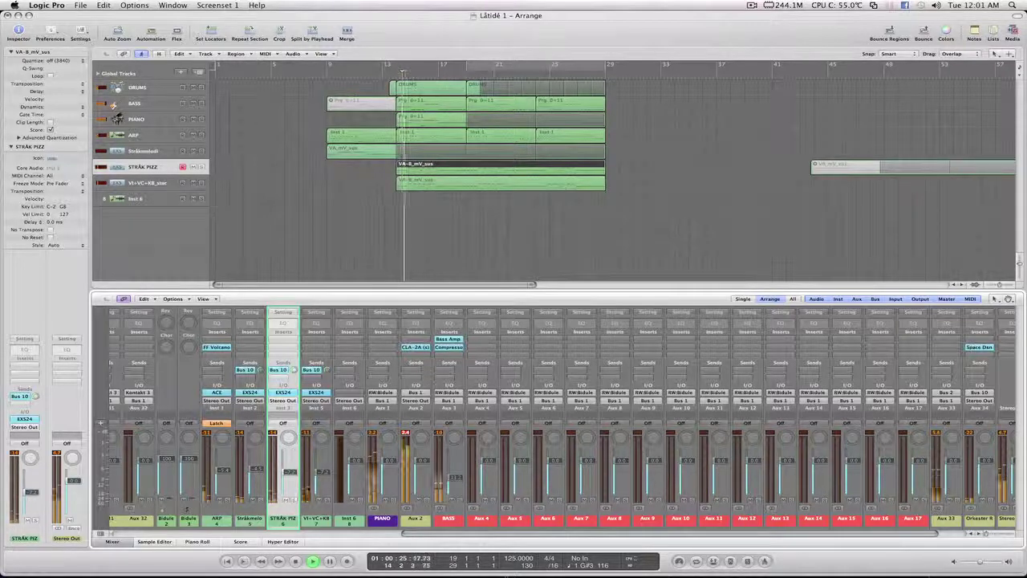
# Stop playback and route the outputs of the Stråkmelodi, STRÅK PIZZ and VI+VC+KB_stac channels together to Bus 3.
pyautogui.moveTo(457, 534); pyautogui.dragTo(386, 544)
pyautogui.hscroll(-5, 389, 538)
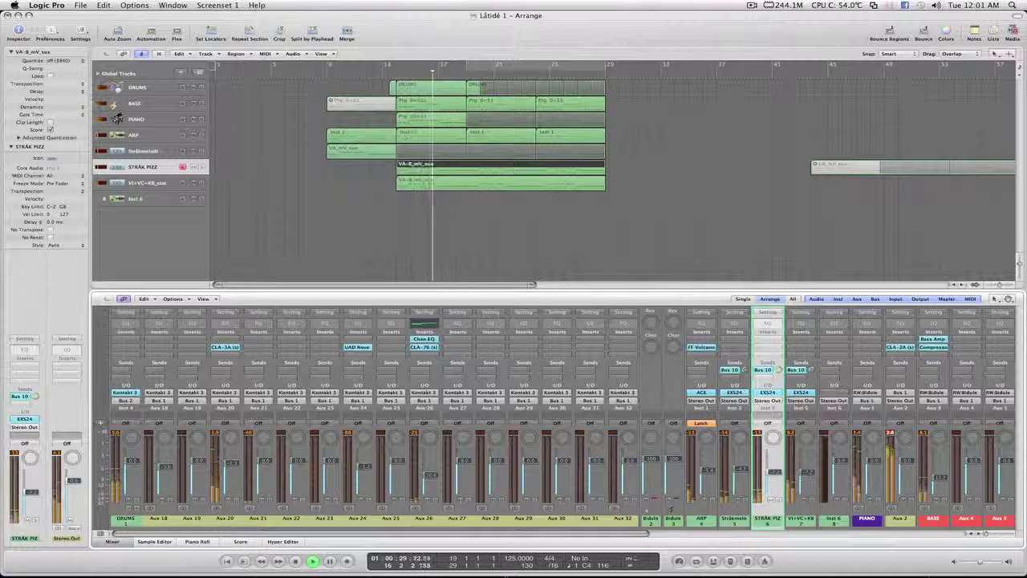
pyautogui.press('space')
pyautogui.press(',')
pyautogui.press(',')
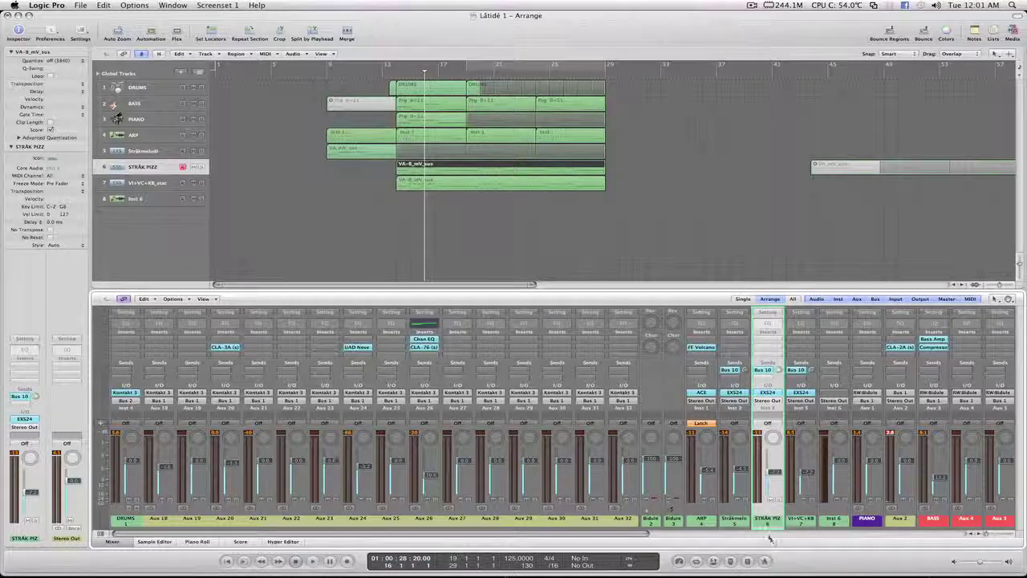
pyautogui.click(746, 521)
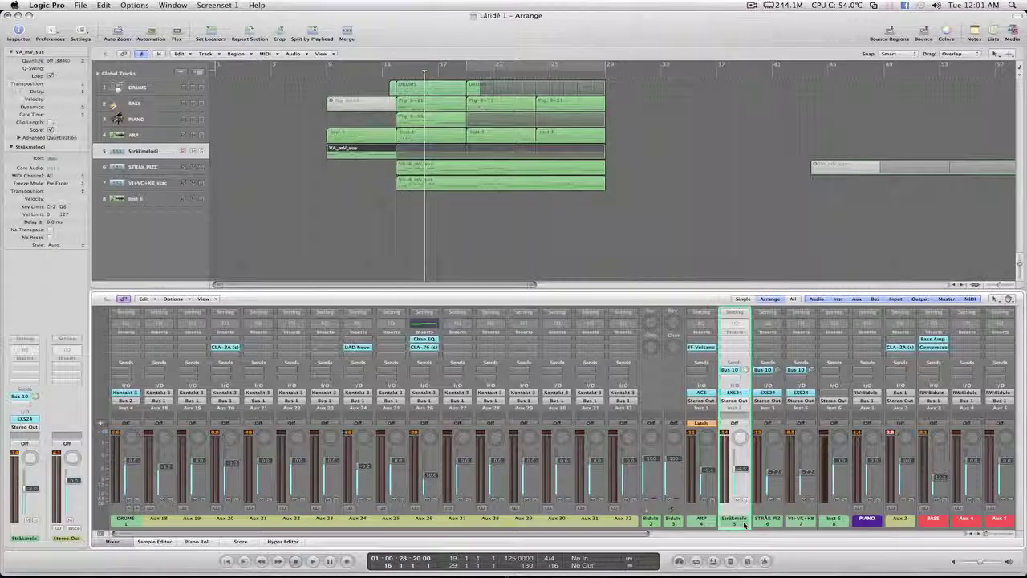
pyautogui.keyDown('shift'); pyautogui.click(790, 530); pyautogui.keyUp('shift')
pyautogui.click(735, 400)
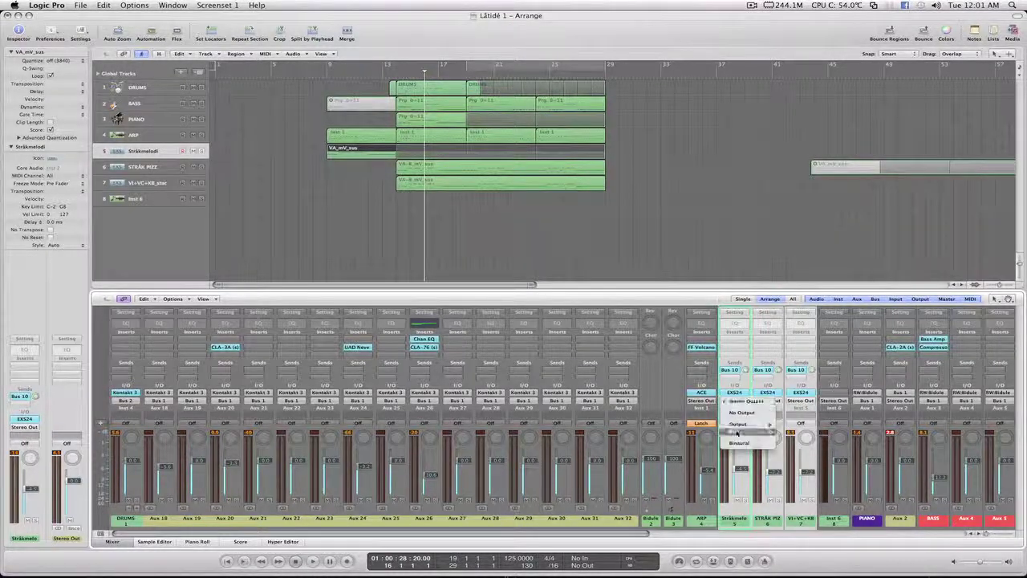
pyautogui.moveTo(734, 431)
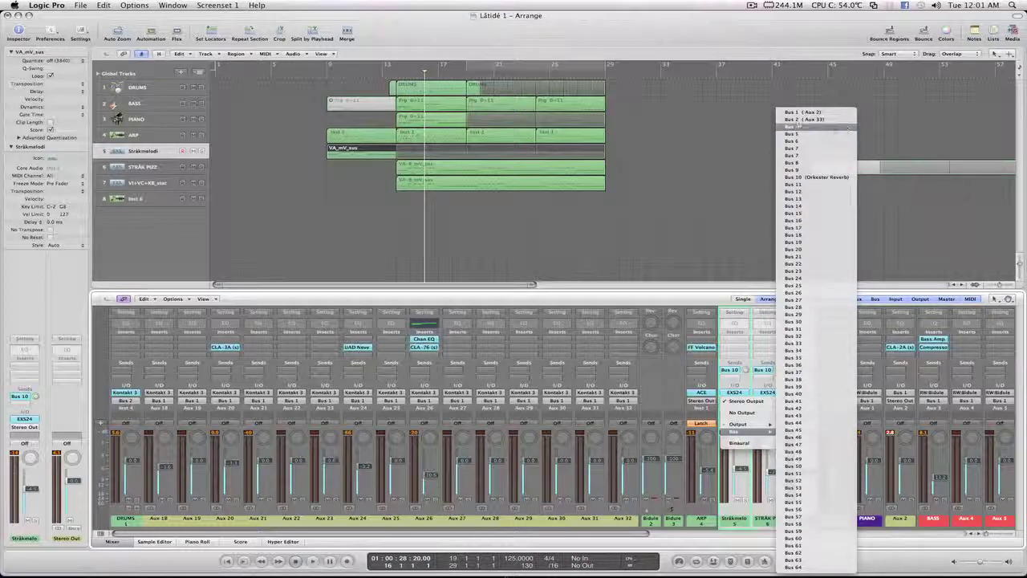
pyautogui.click(833, 128)
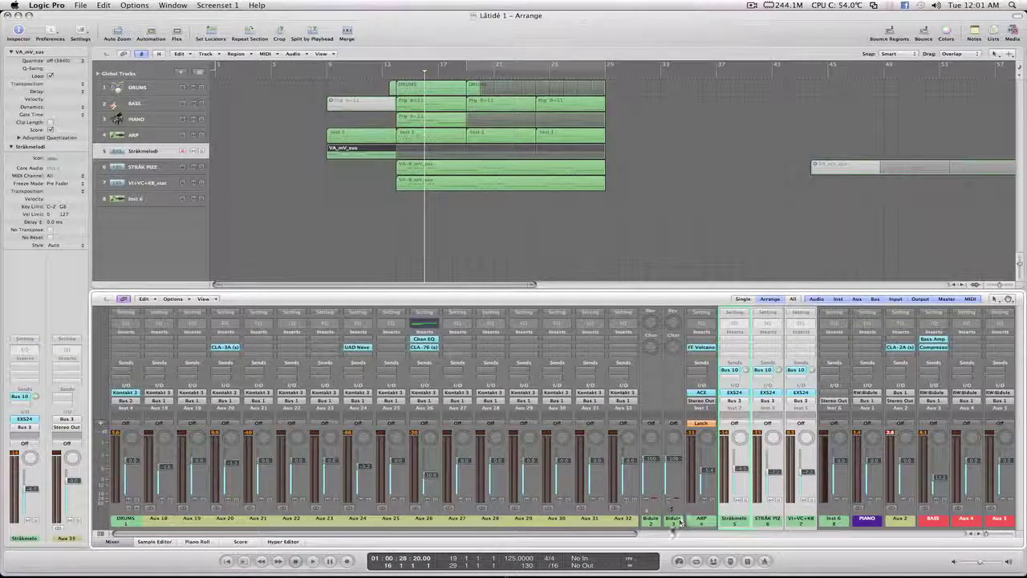
# Rename the Aux 2 channel TRUMBUS and colour it black.
pyautogui.moveTo(608, 537); pyautogui.dragTo(939, 537)
pyautogui.click(833, 513)
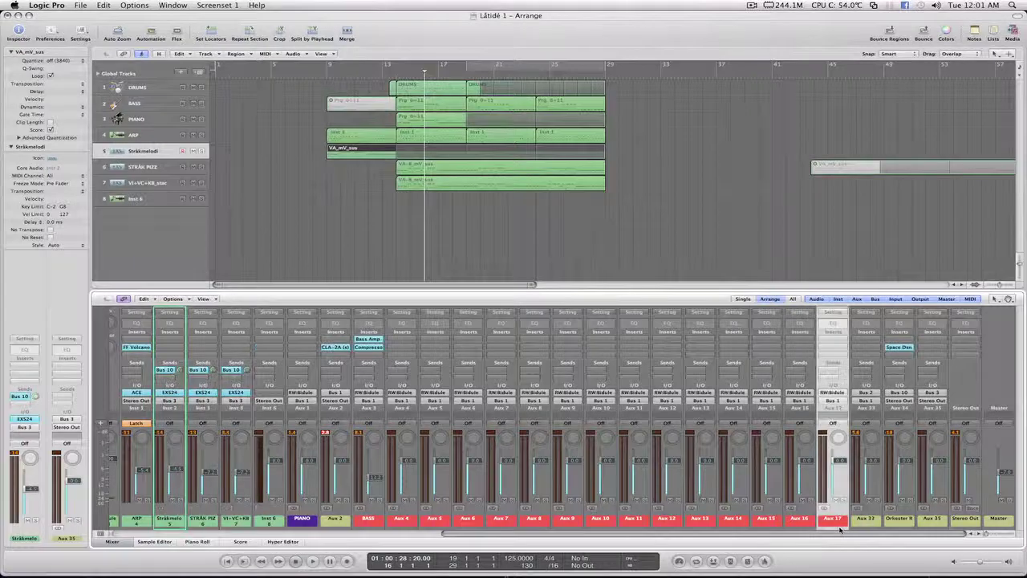
pyautogui.click(855, 513)
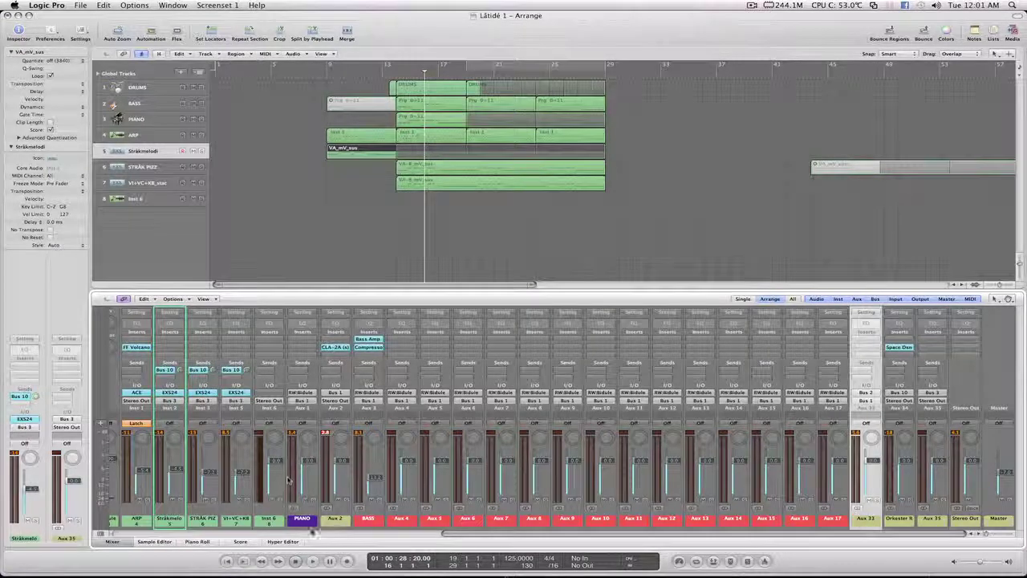
pyautogui.click(334, 519)
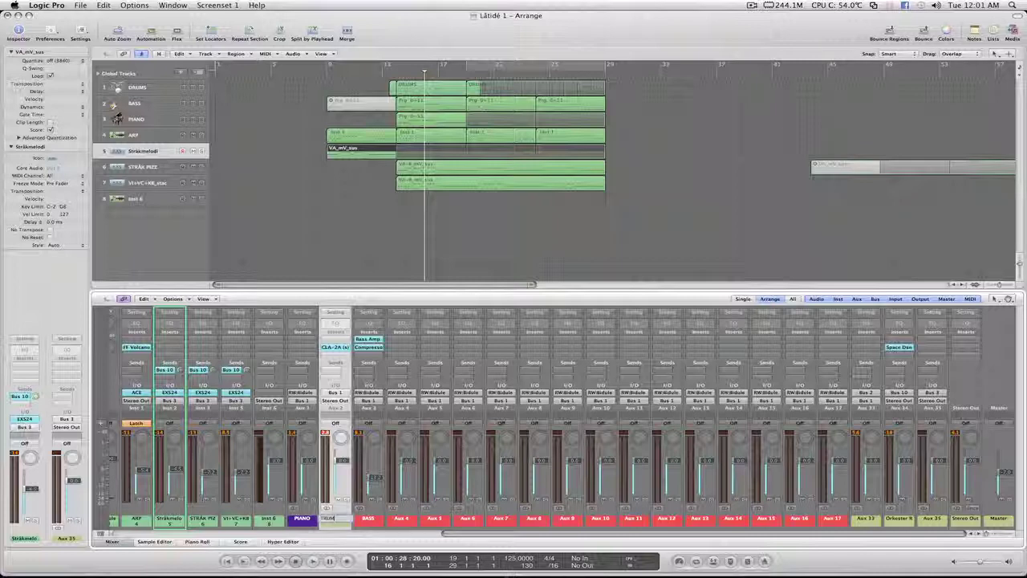
pyautogui.press('Return')
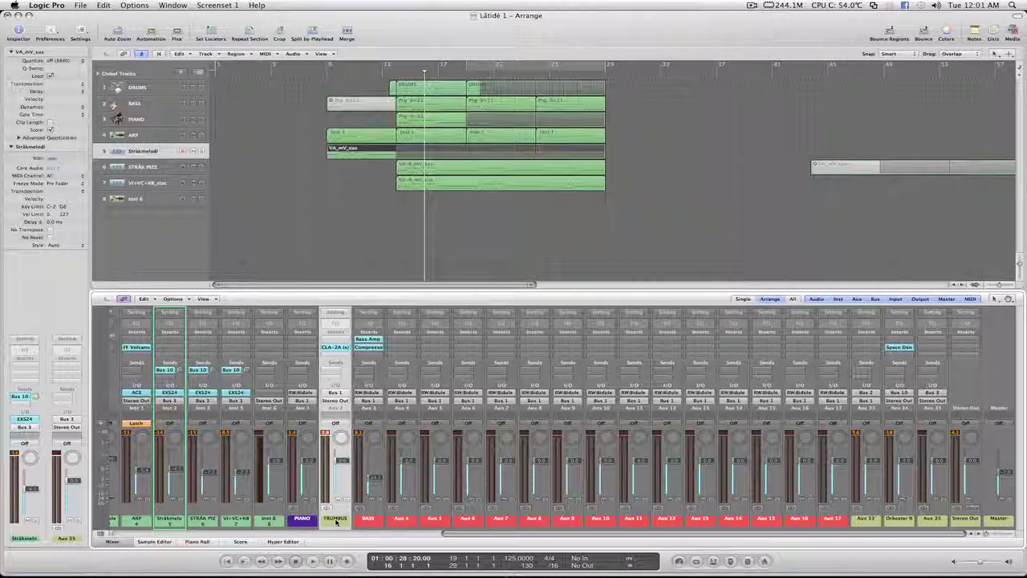
pyautogui.hotkey('alt', 'c')
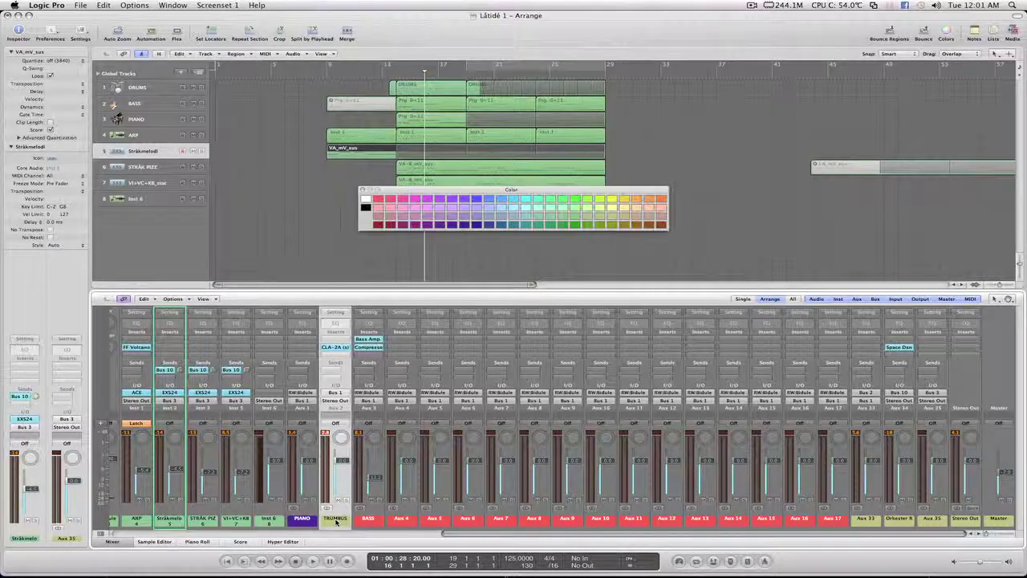
pyautogui.click(365, 207)
pyautogui.click(363, 190)
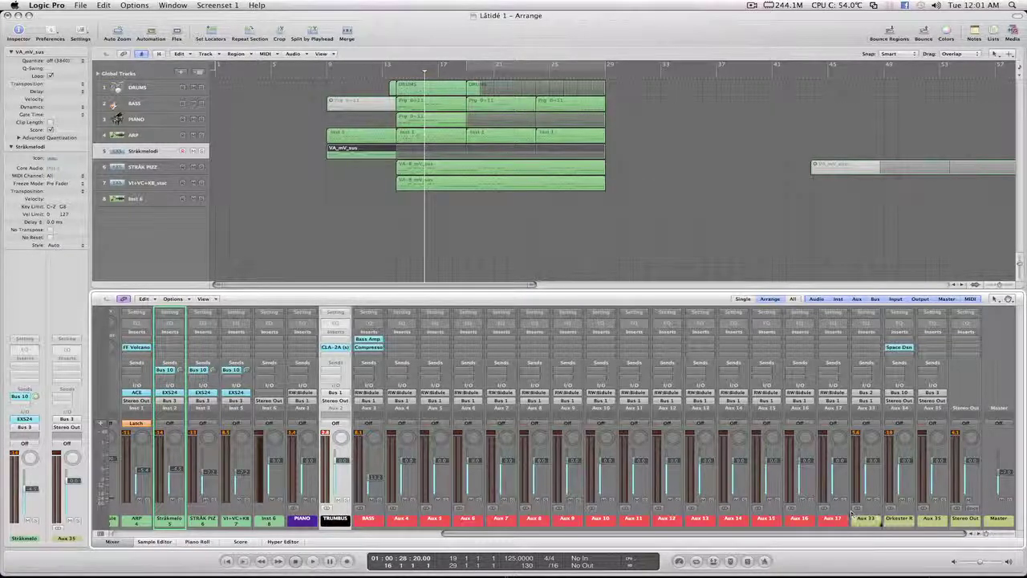
# Rename the Aux 33 channel on Bus 2 as BASKAGGE and the new Bus 3 aux as OrkesterBus.
pyautogui.click(866, 521)
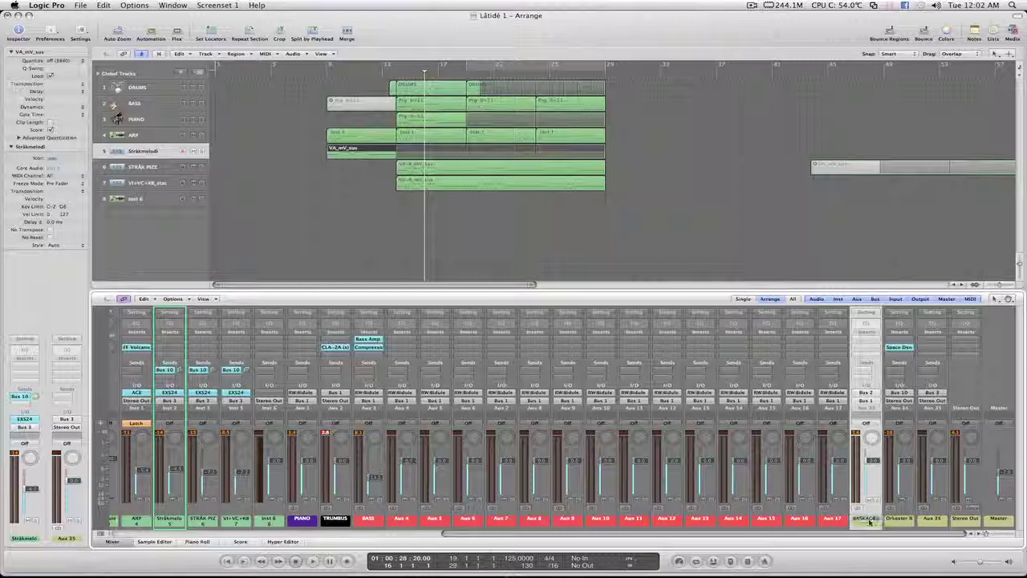
pyautogui.click(929, 520)
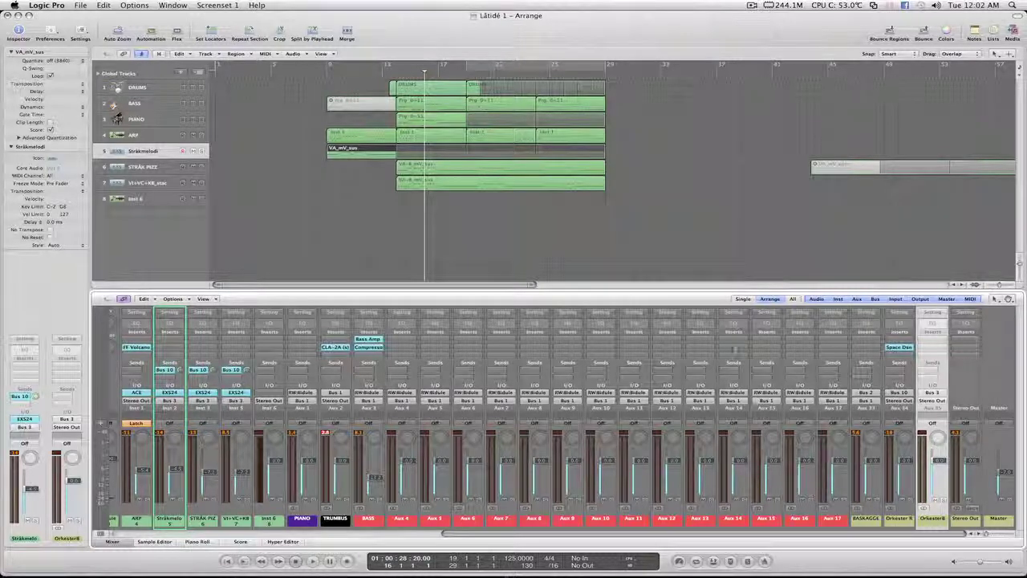
pyautogui.click(793, 299)
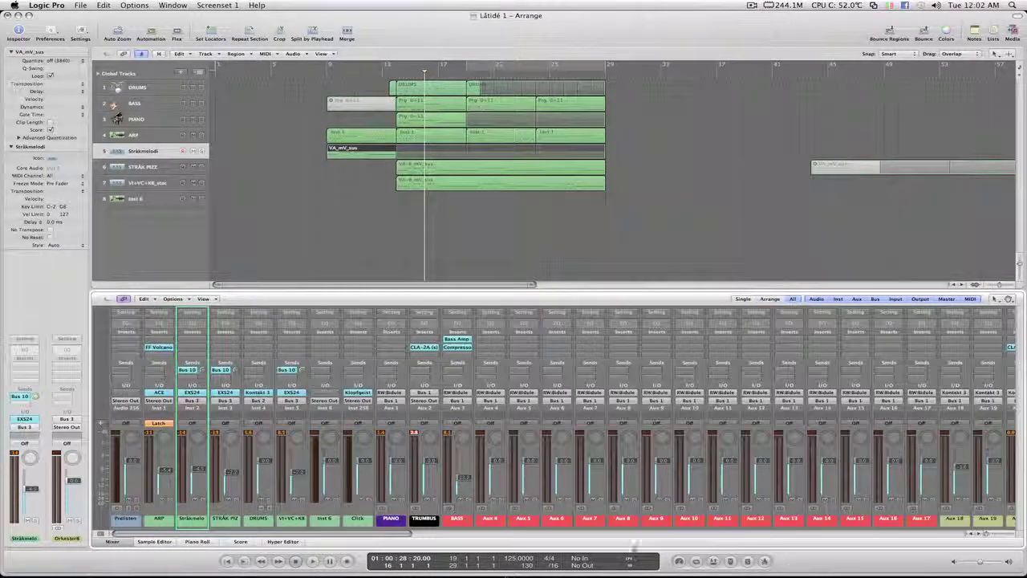
pyautogui.moveTo(423, 535); pyautogui.dragTo(716, 544)
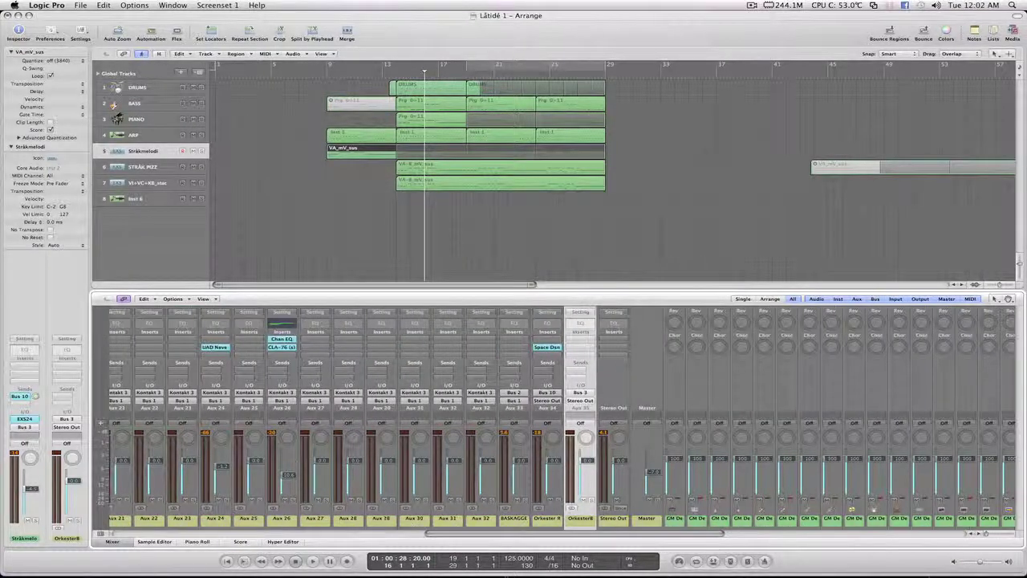
pyautogui.click(542, 522)
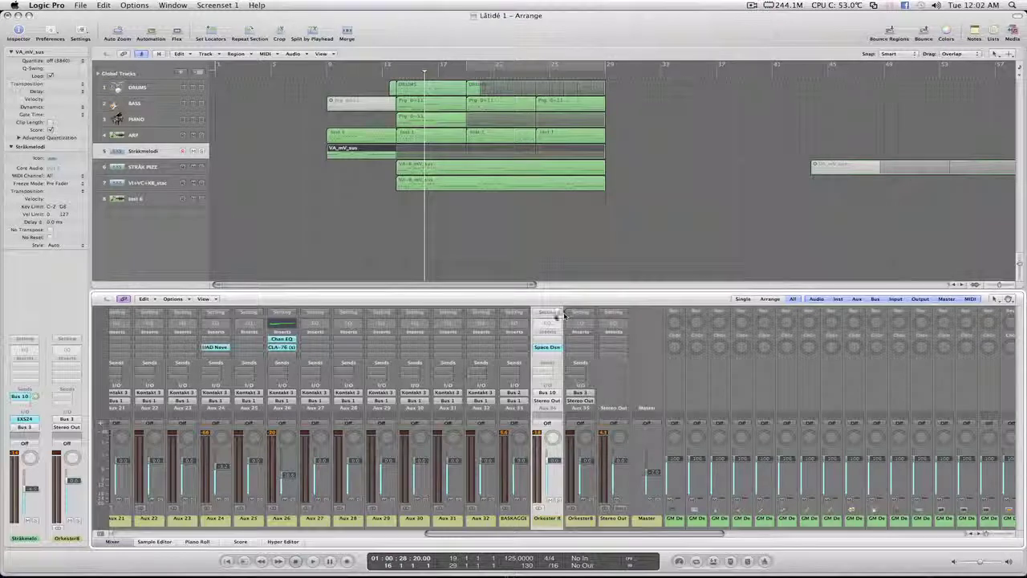
pyautogui.click(770, 299)
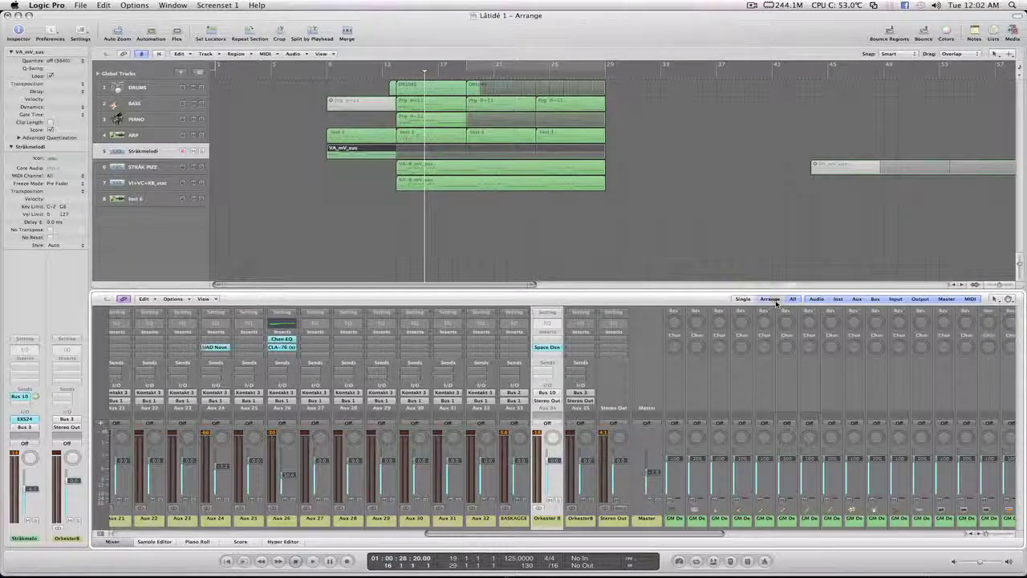
# Open the Environment window, widen it, and bring the orchestra reverb and orchestra bus channel strips into view.
pyautogui.click(221, 5)
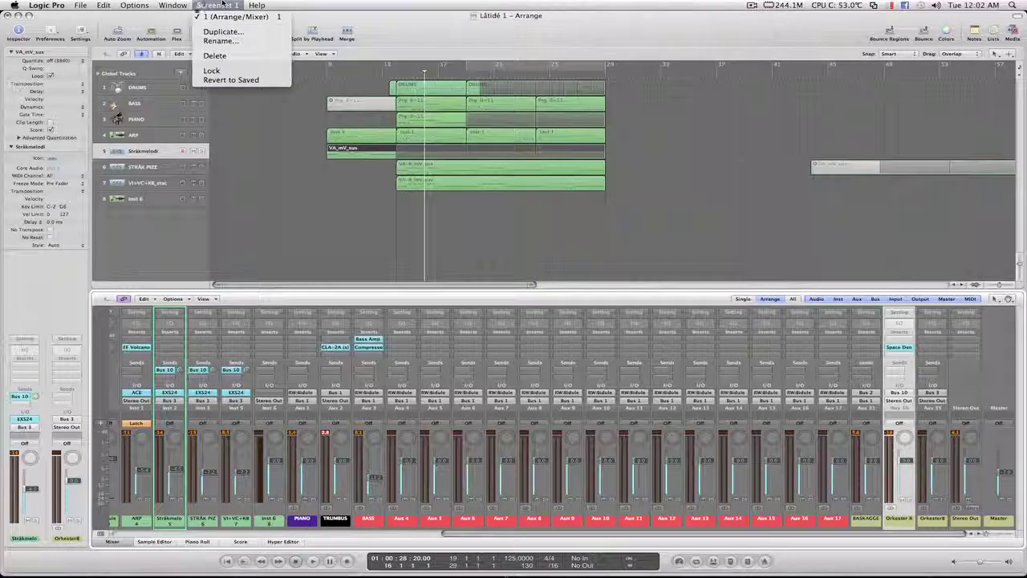
pyautogui.moveTo(178, 5)
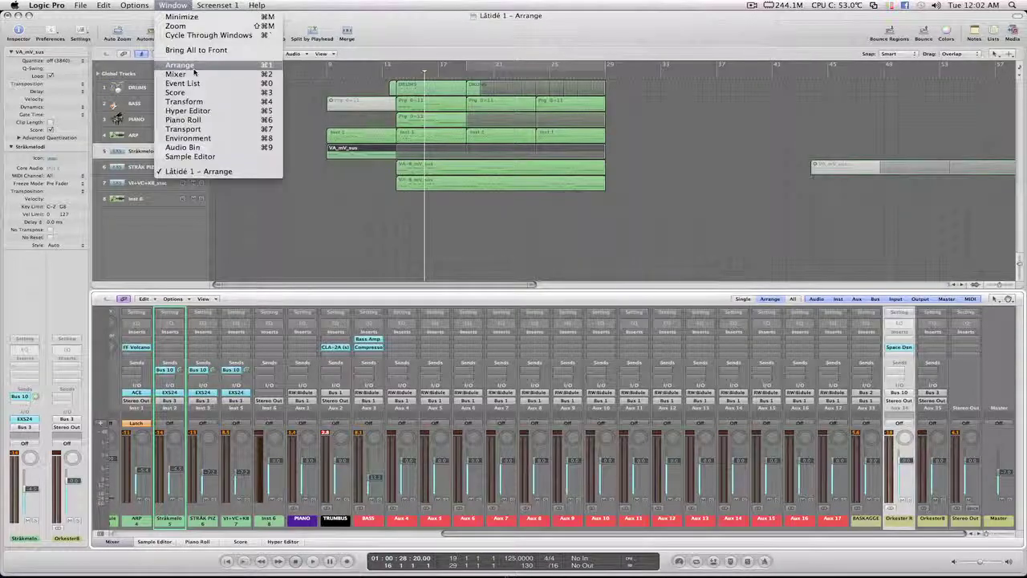
pyautogui.click(189, 138)
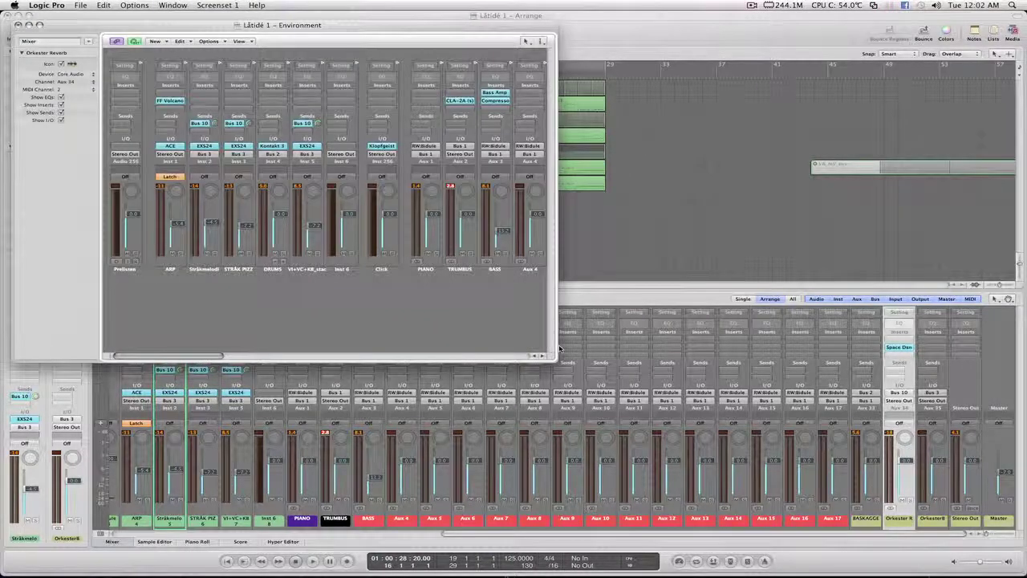
pyautogui.moveTo(552, 358); pyautogui.dragTo(980, 371)
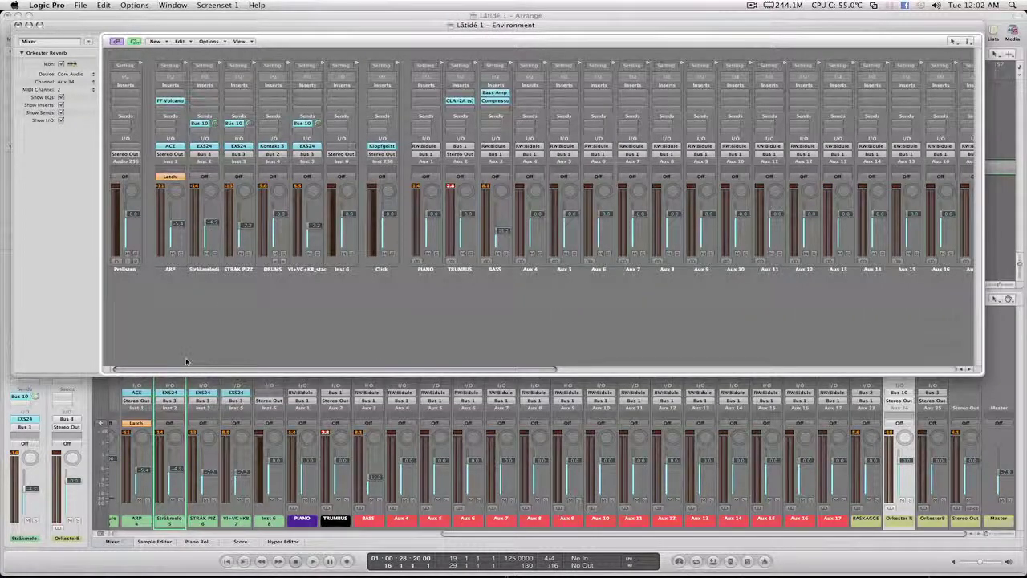
pyautogui.moveTo(178, 368); pyautogui.dragTo(682, 381)
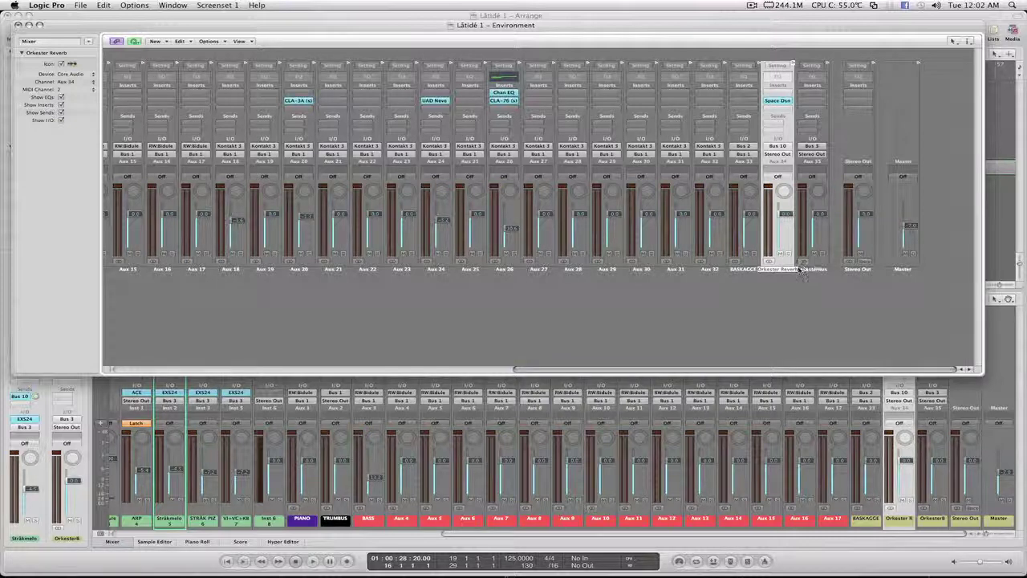
# Try moving the Orkester Reverb strip past OrkesterBus, return it to its place, and close the Environment window.
pyautogui.moveTo(783, 270); pyautogui.dragTo(839, 271)
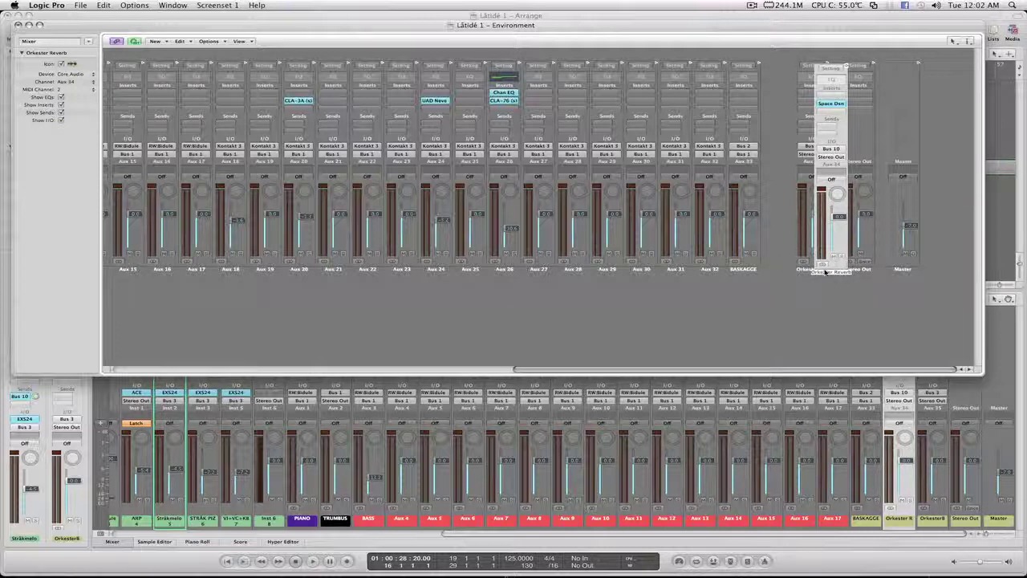
pyautogui.moveTo(824, 272); pyautogui.dragTo(778, 268)
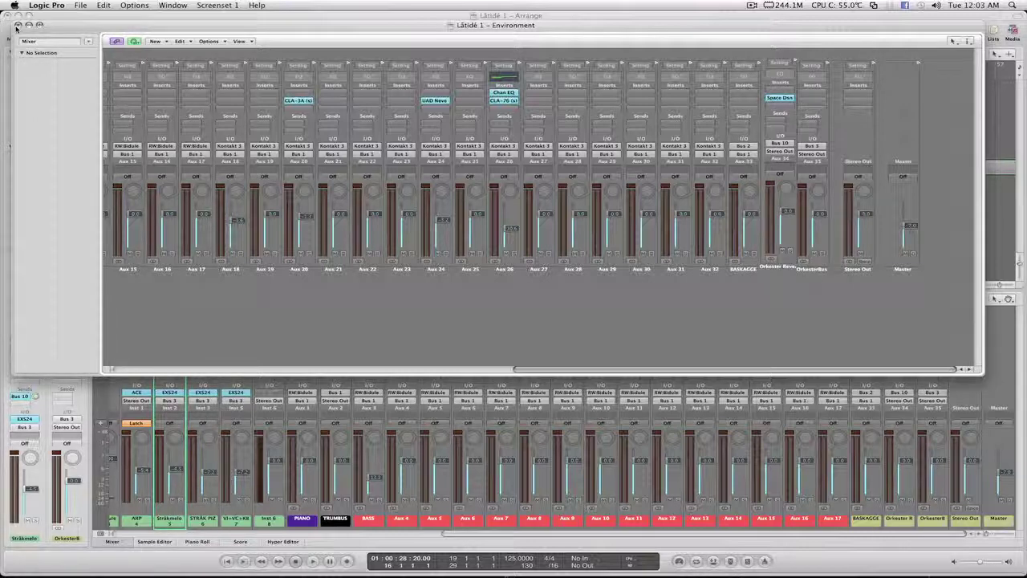
pyautogui.click(17, 25)
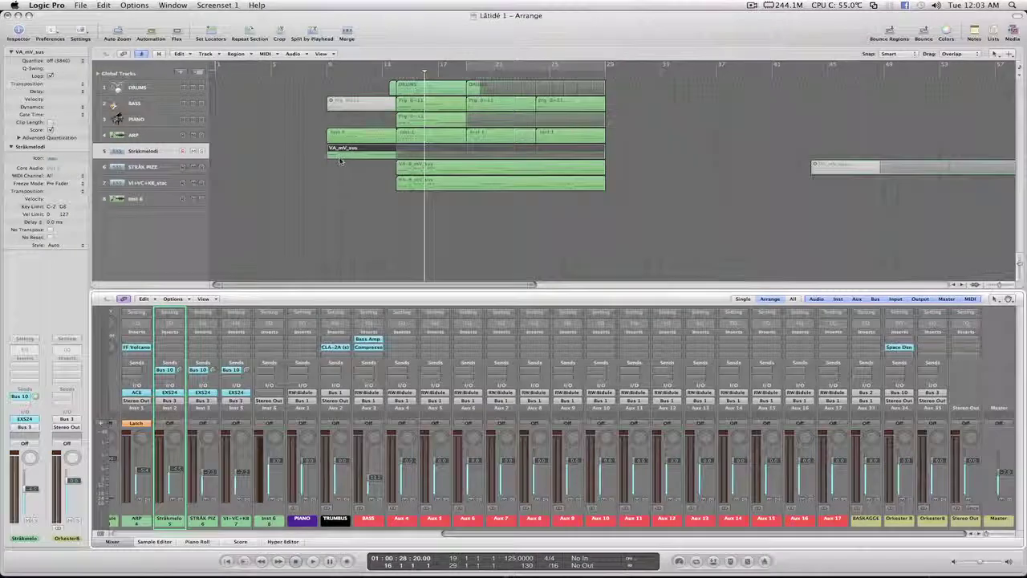
# Rewind to bar 14, play the arrangement to check the new string bus routing, and stop at bar 18.
pyautogui.press(',')
pyautogui.press(',')
pyautogui.press('space')
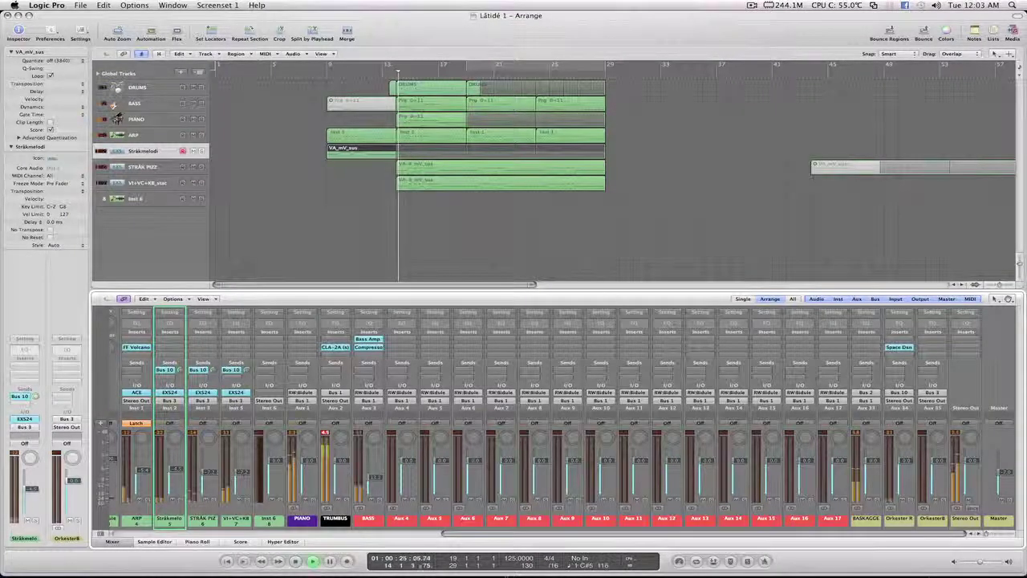
pyautogui.moveTo(828, 534); pyautogui.dragTo(799, 534)
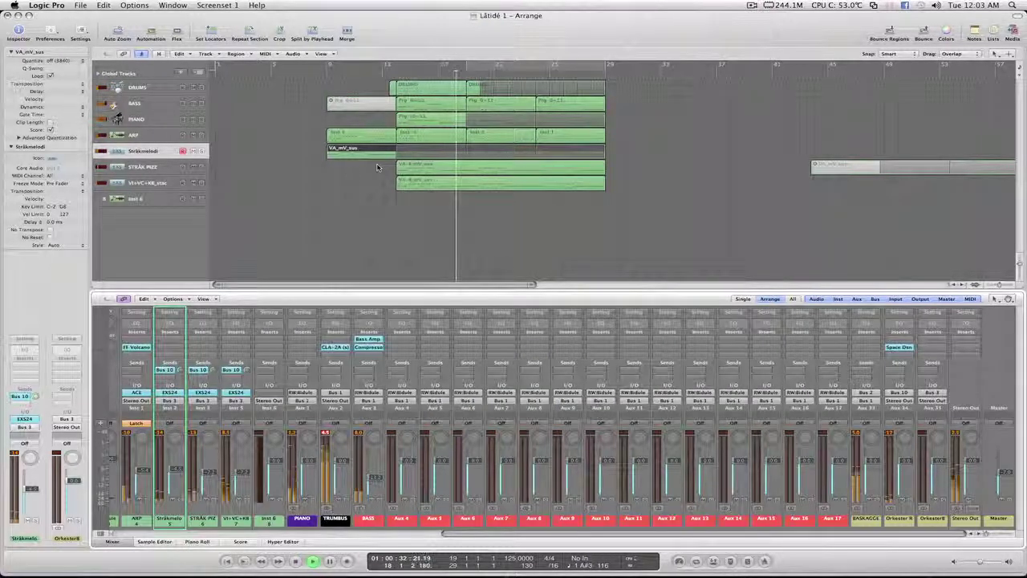
pyautogui.press('space')
# Open the PIANO region's notes in the Piano Roll and select the high melody notes above the chords.
pyautogui.doubleClick(425, 118)
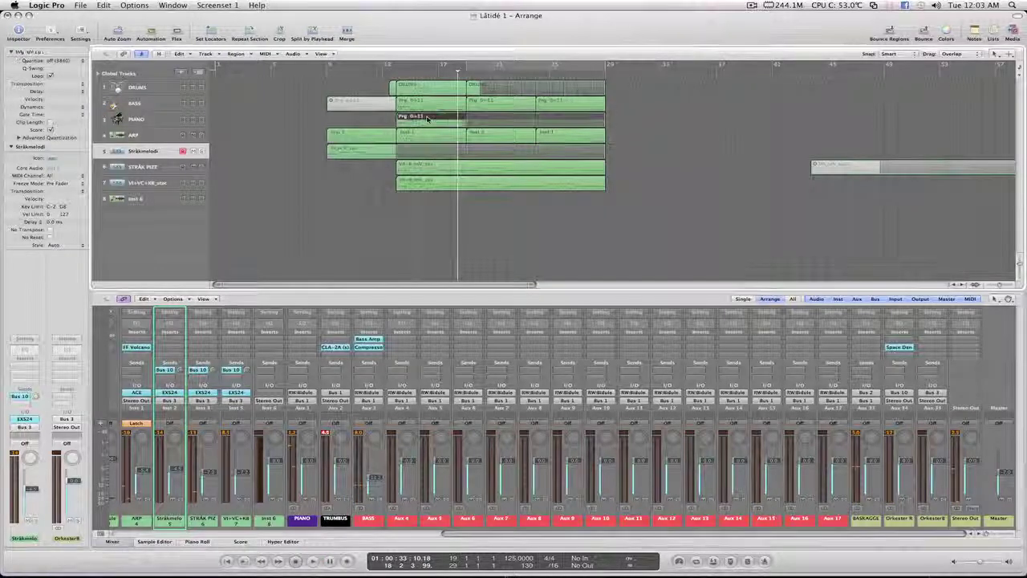
pyautogui.scroll(4, 302, 340)
pyautogui.moveTo(492, 382); pyautogui.dragTo(159, 386)
# Play the arrangement from bar 14, return to the mixer, and slightly lower the PIANO channel's level.
pyautogui.press(',')
pyautogui.press(',')
pyautogui.press(',')
pyautogui.press(',')
pyautogui.press(',')
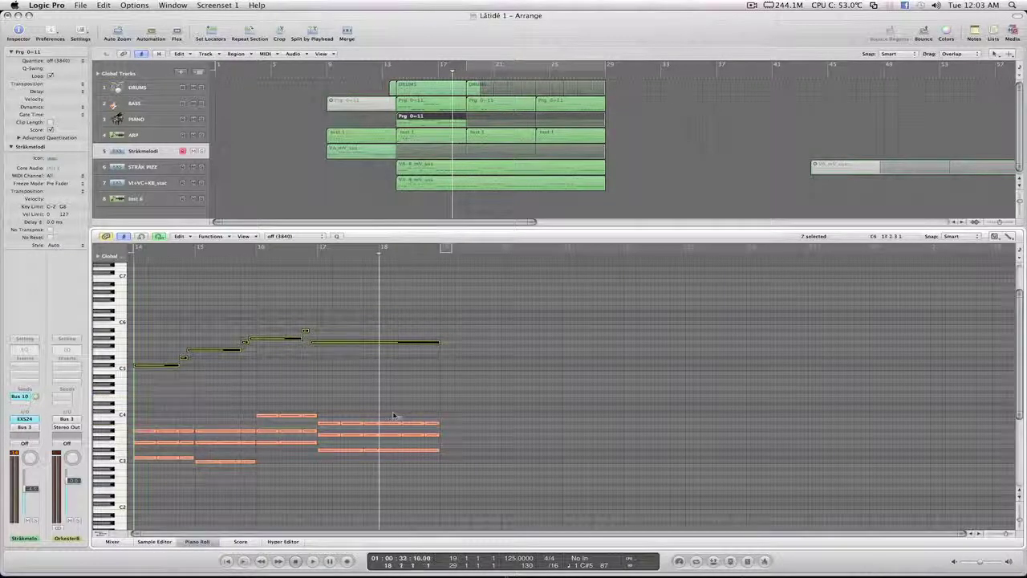
pyautogui.press('space')
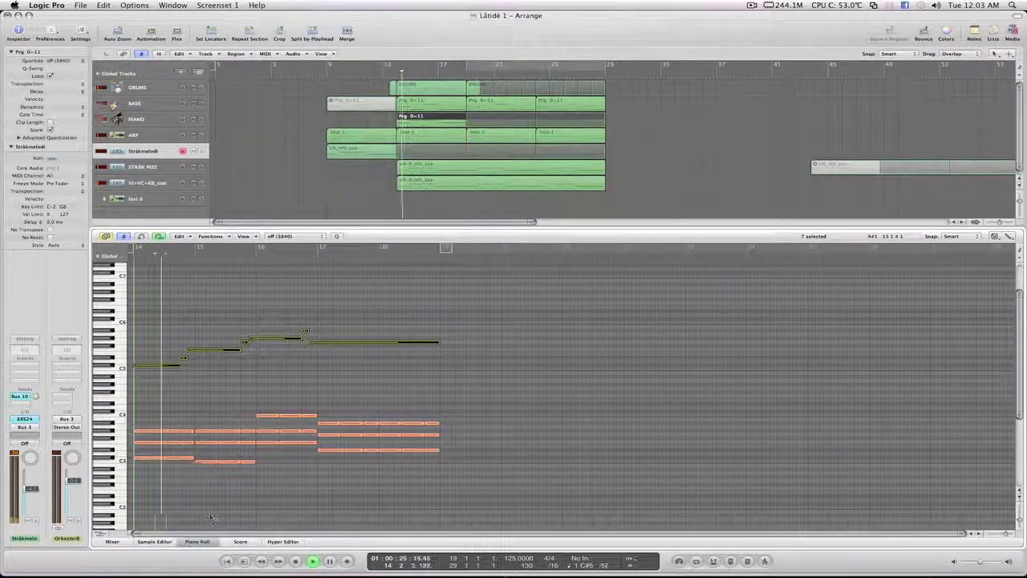
pyautogui.press('x')
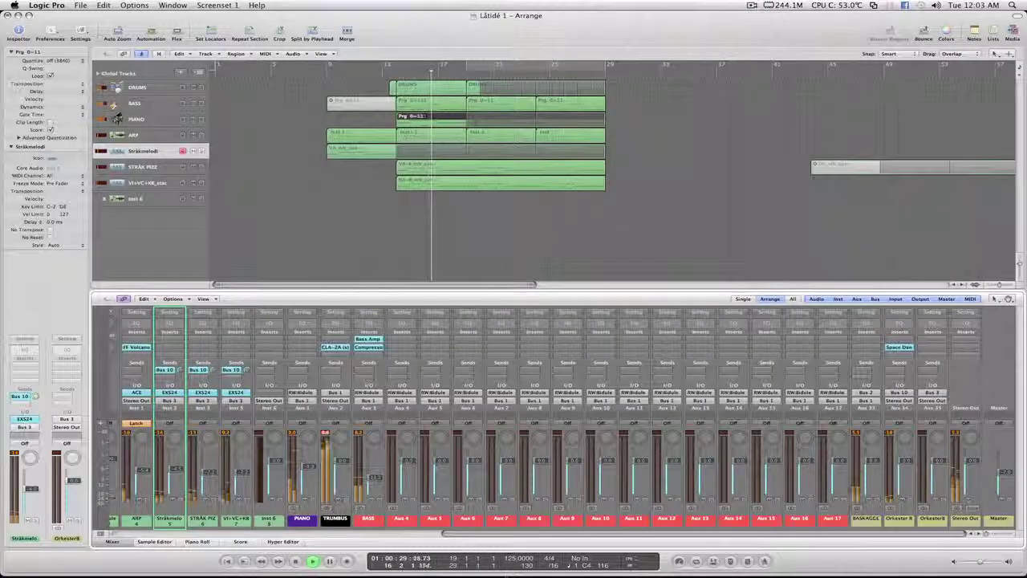
pyautogui.press('space')
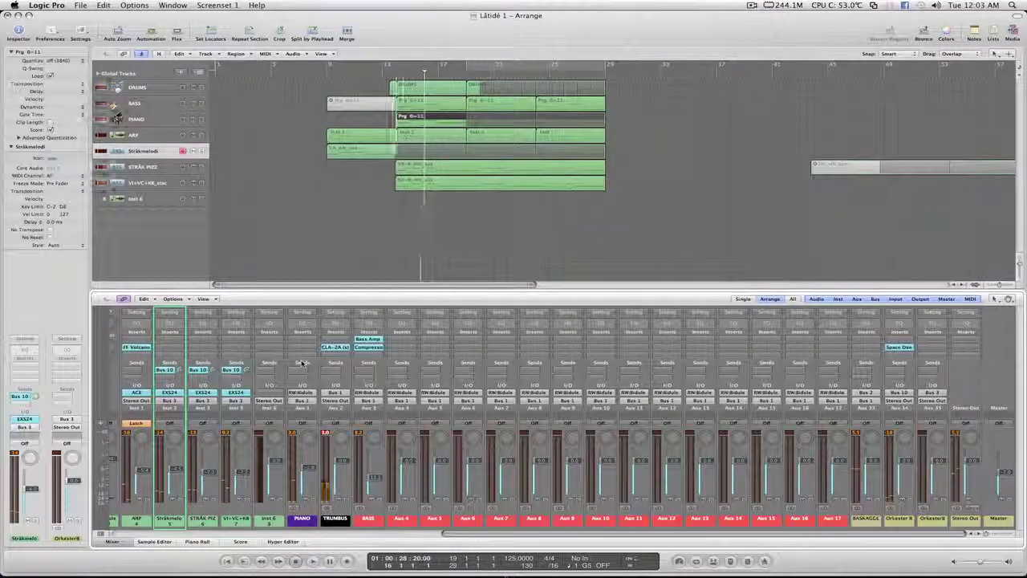
# Open the selection of effect plug-ins for a free insert slot on the PIANO channel.
pyautogui.click(307, 353)
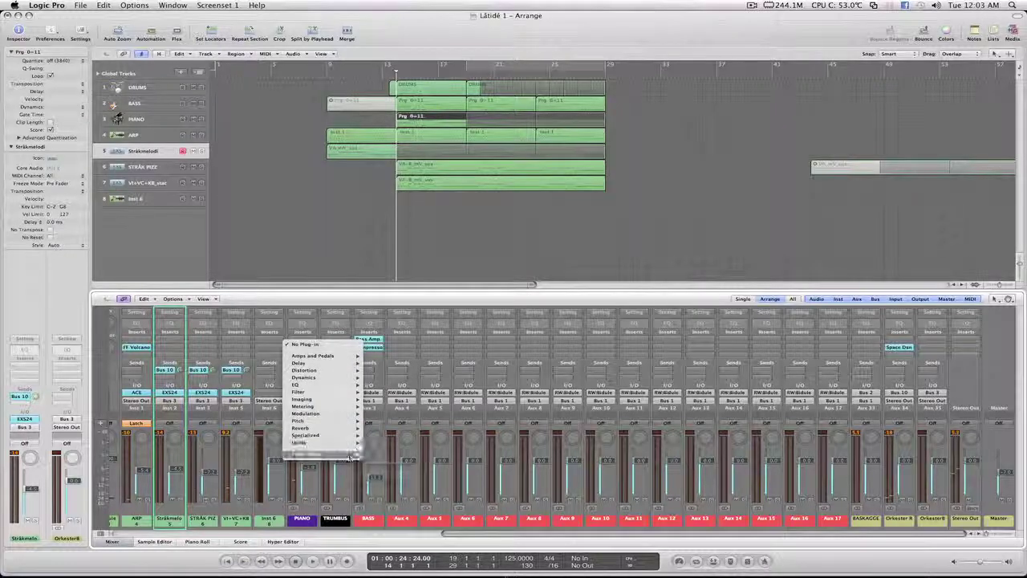